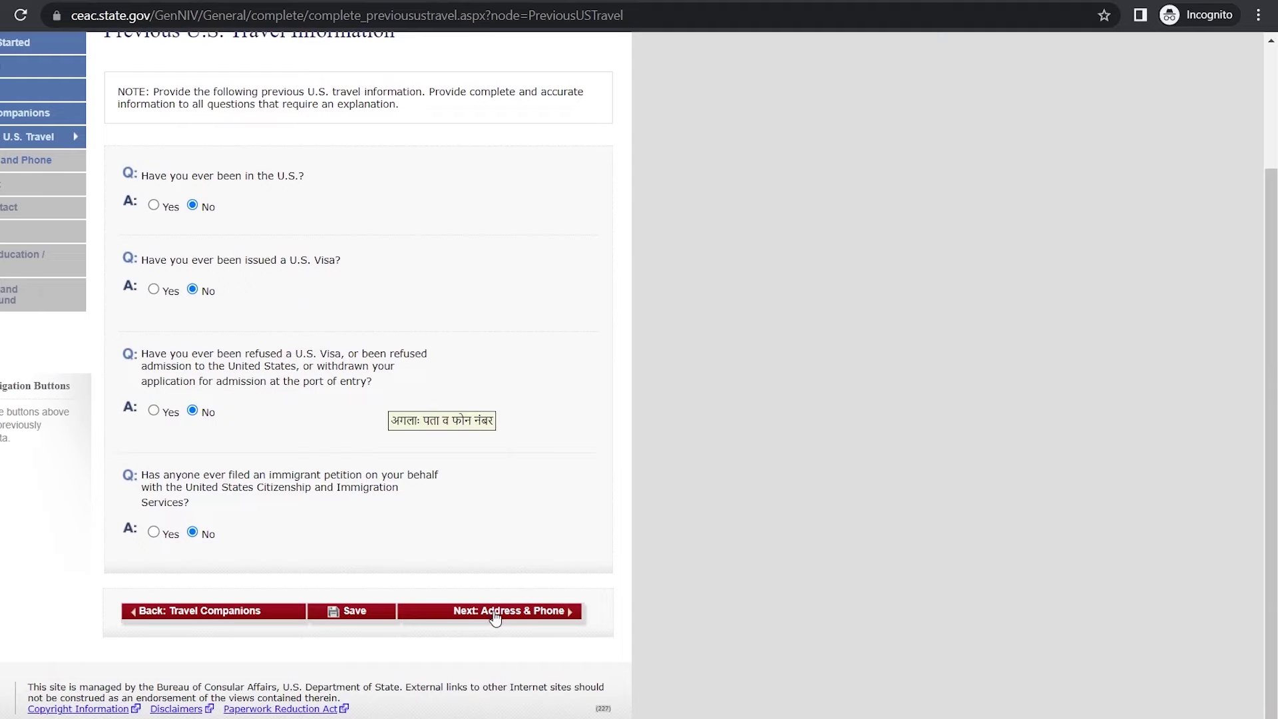
Step: On the Address and Phone page, enter the home street address and city, marking State and ZIP not applicable
{"action": "left_click", "coordinate": [491, 614]}
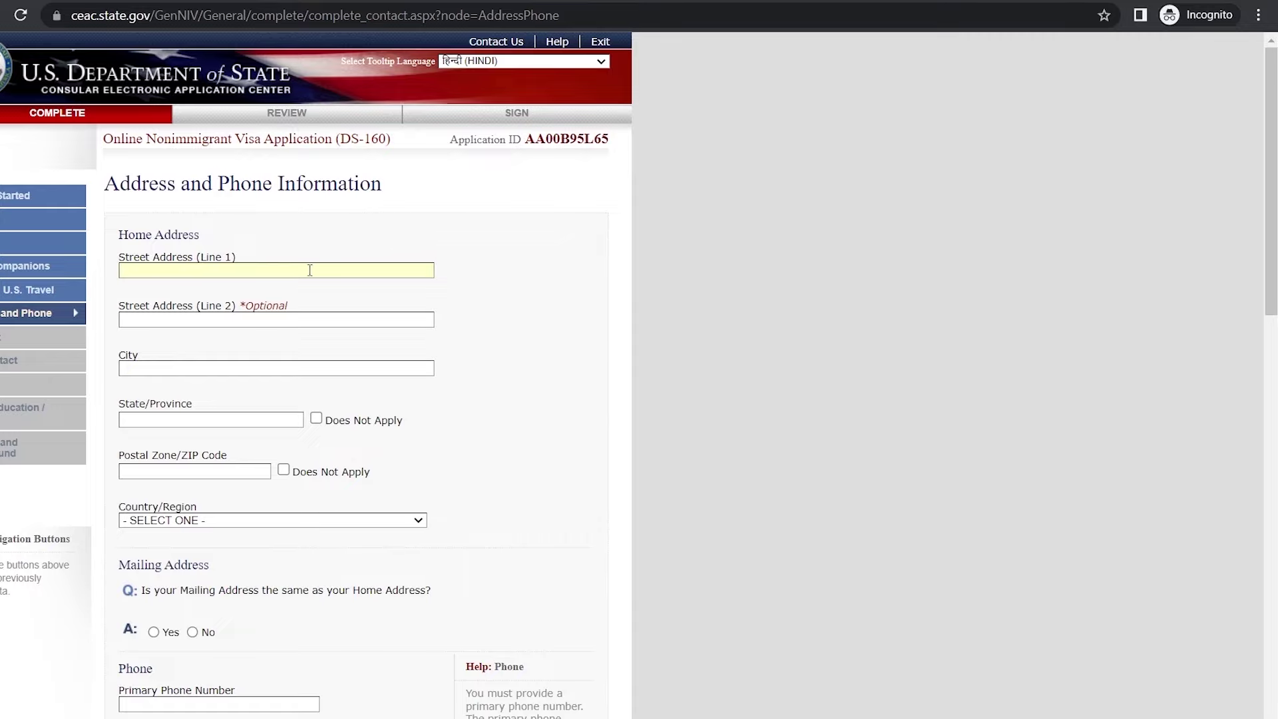
{"action": "type", "text": "WERTYYTIJHGF"}
{"action": "left_click", "coordinate": [313, 368]}
{"action": "scroll", "coordinate": [434, 346], "scroll_direction": "down", "scroll_amount": 1}
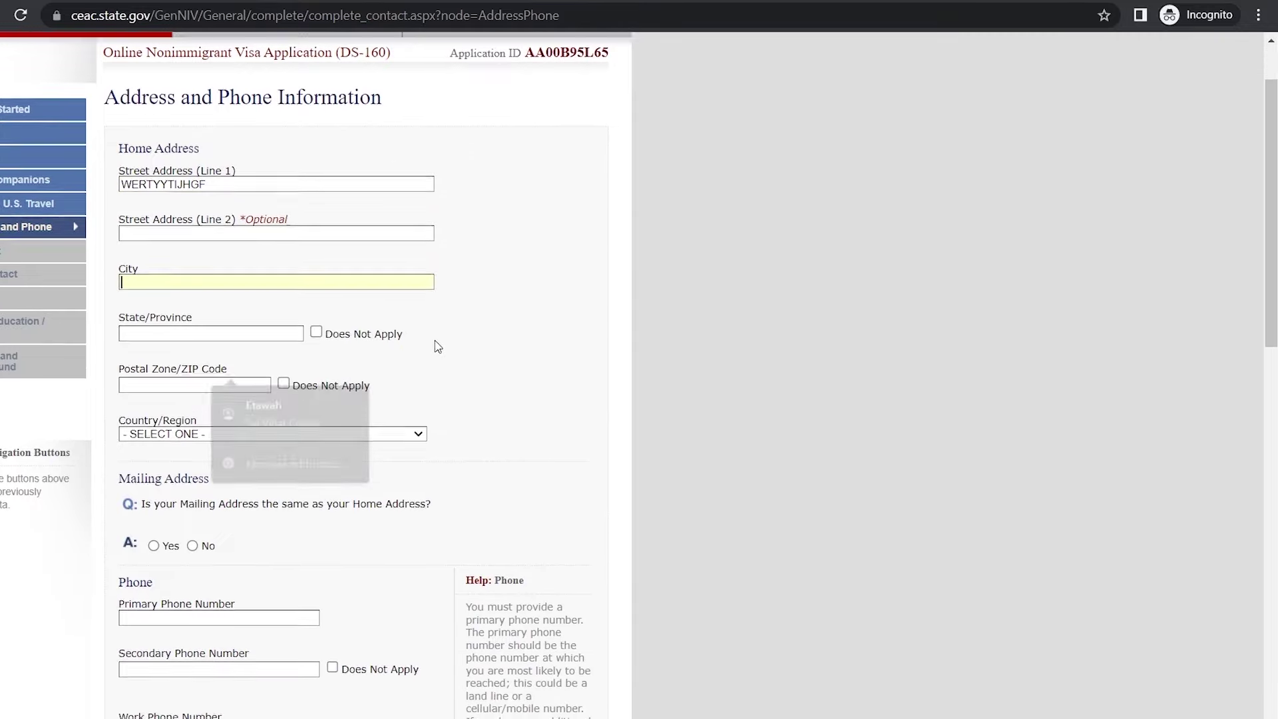
{"action": "type", "text": "SADERTYUH"}
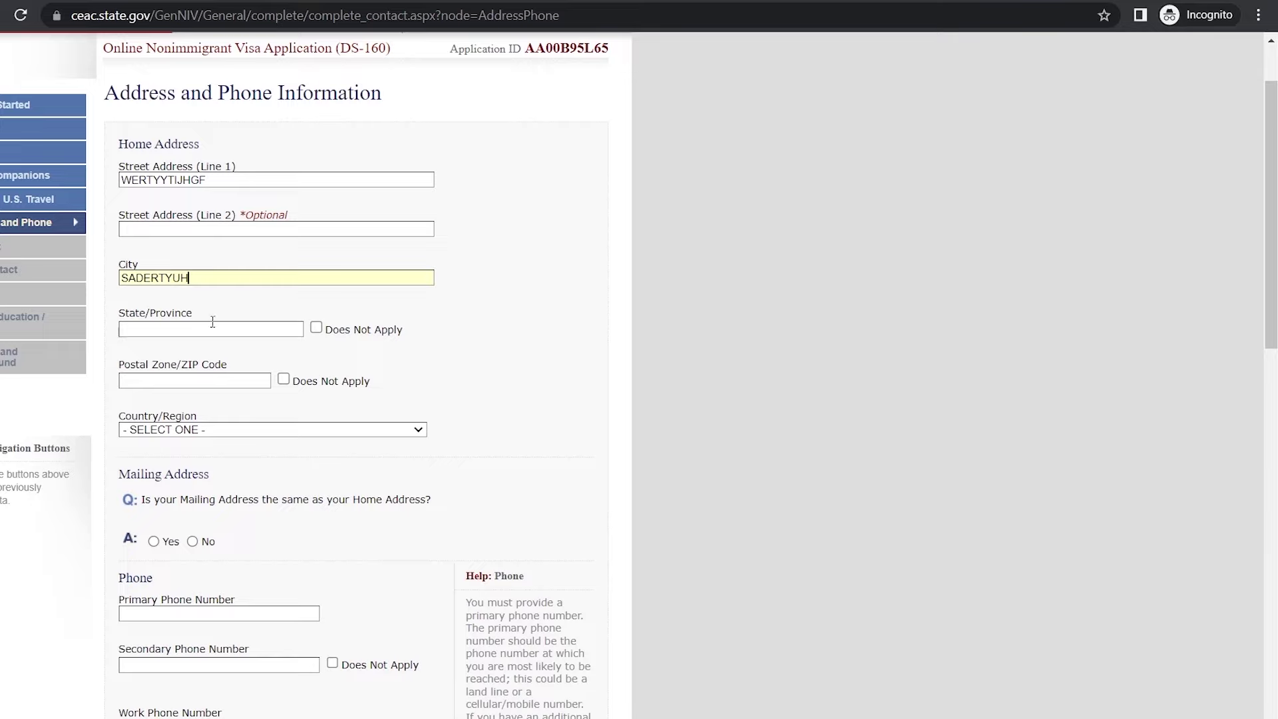
{"action": "left_click", "coordinate": [317, 329]}
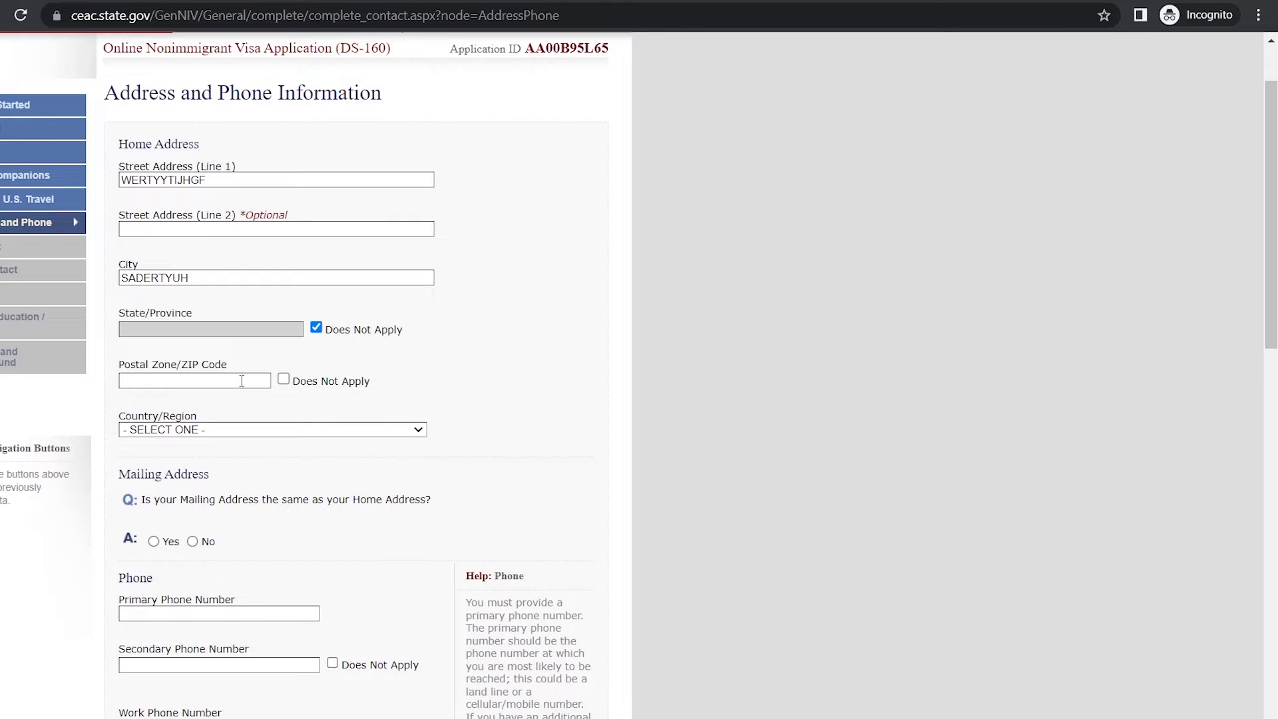
{"action": "left_click", "coordinate": [284, 379]}
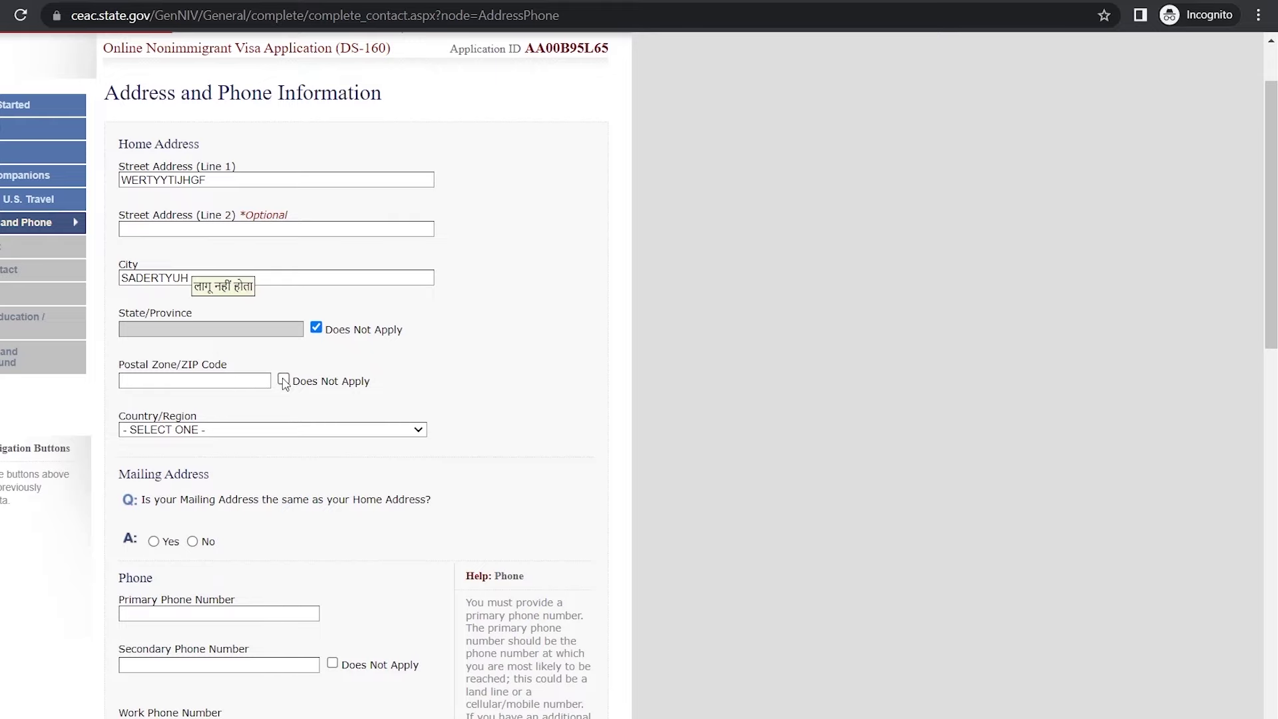
Step: Set the home address Country/Region to INDIA
{"action": "scroll", "coordinate": [369, 253], "scroll_direction": "down", "scroll_amount": 3}
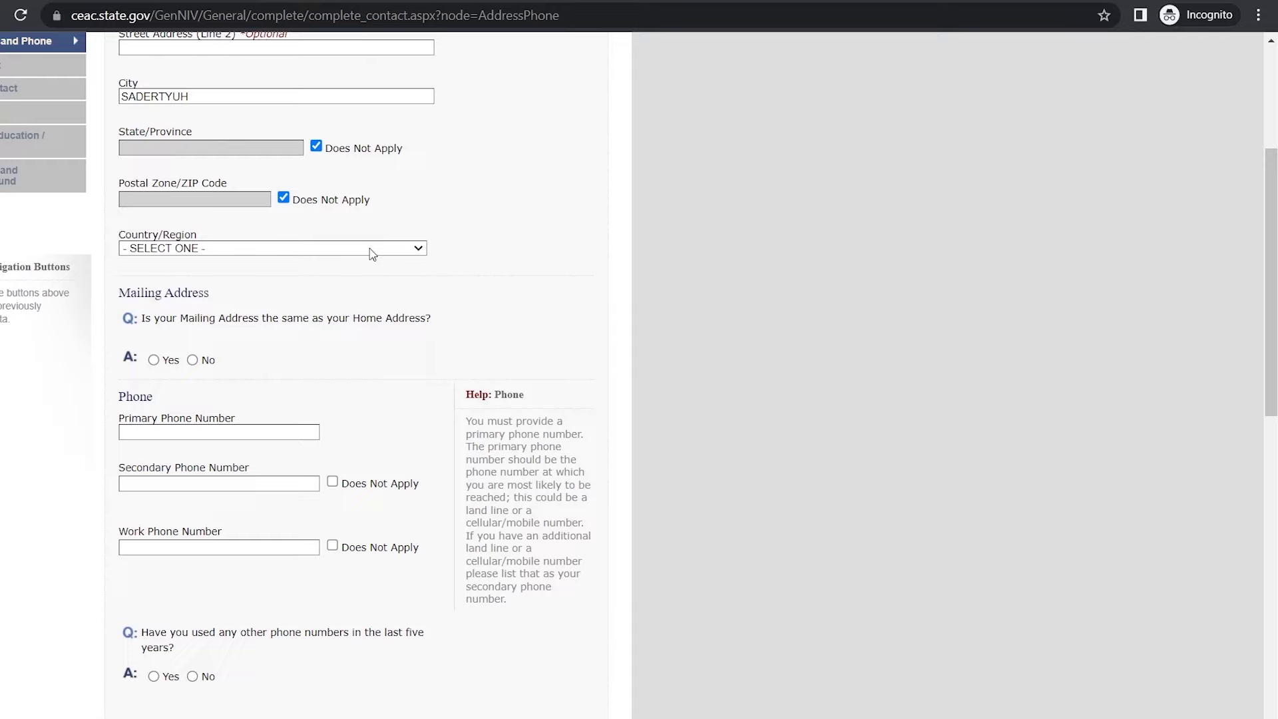
{"action": "left_click", "coordinate": [371, 256]}
{"action": "scroll", "coordinate": [317, 375], "scroll_direction": "down", "scroll_amount": 5}
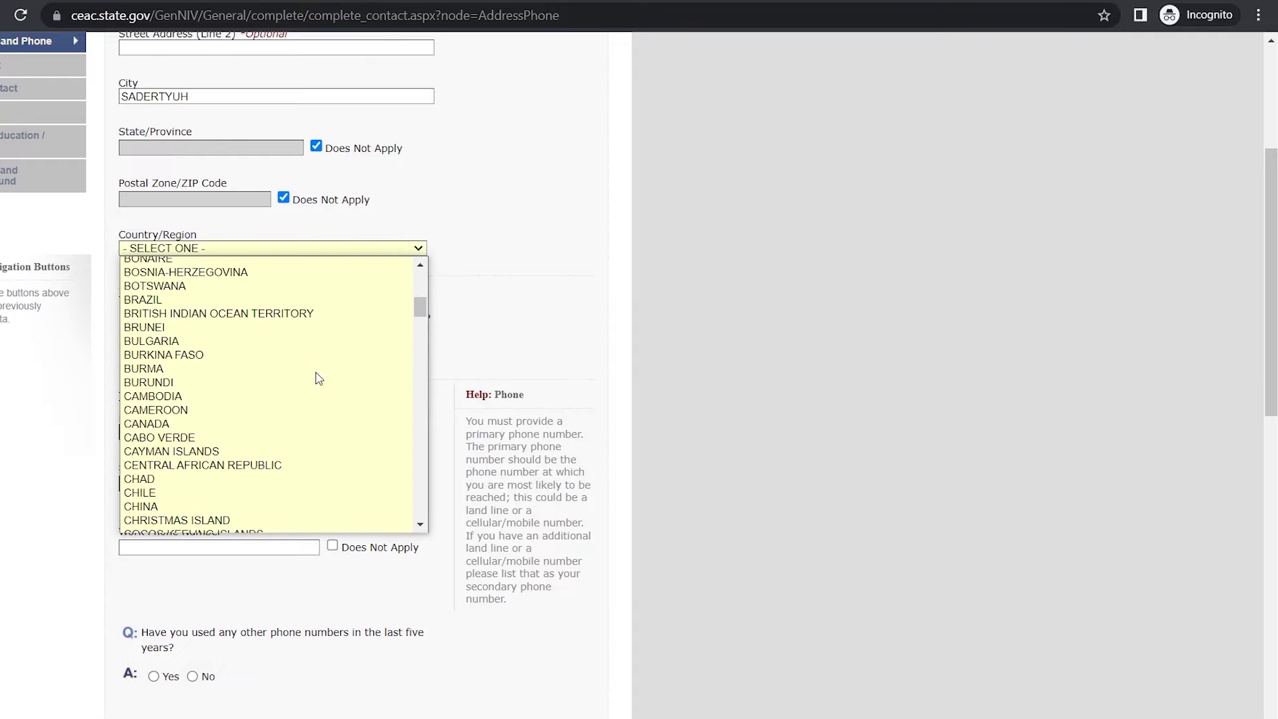
{"action": "scroll", "coordinate": [317, 377], "scroll_direction": "down", "scroll_amount": 4}
{"action": "type", "text": "india"}
{"action": "key", "text": "Return"}
{"action": "scroll", "coordinate": [247, 244], "scroll_direction": "down", "scroll_amount": 1}
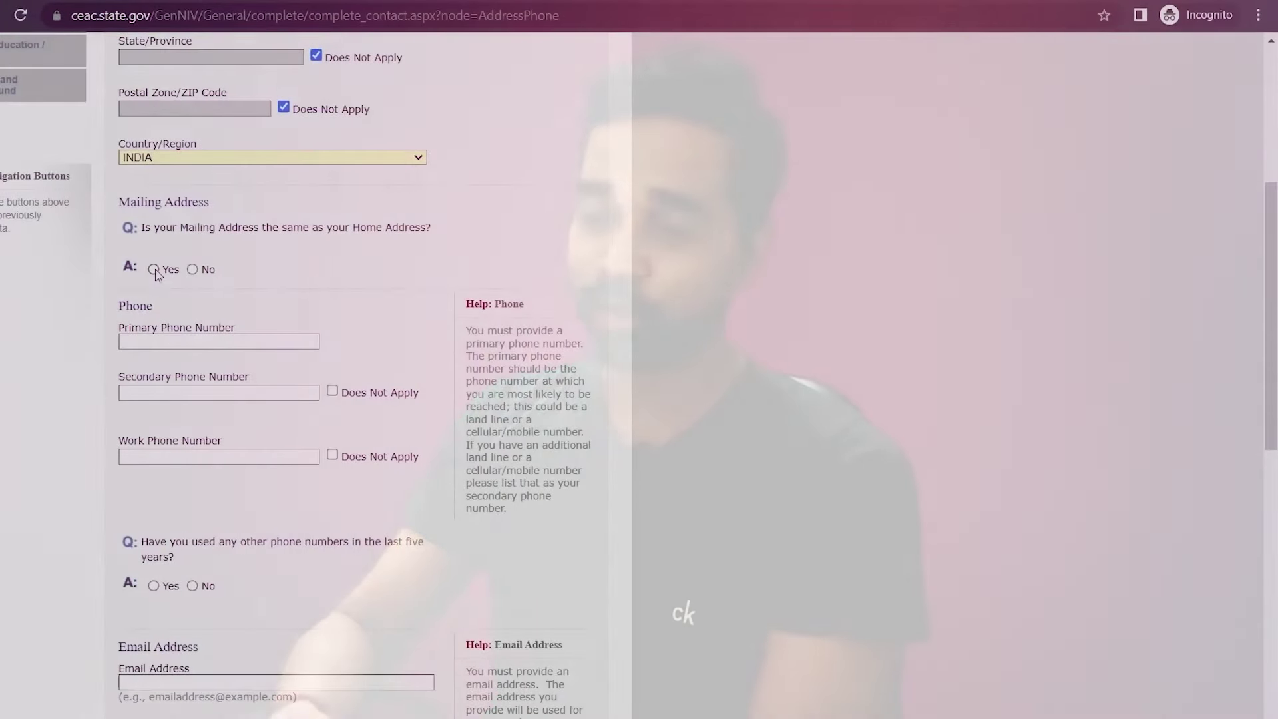
Step: Make the mailing address the same as home and enter the primary phone number. Mark secondary and work phones not applicable and answer No to other numbers
{"action": "left_click", "coordinate": [154, 269]}
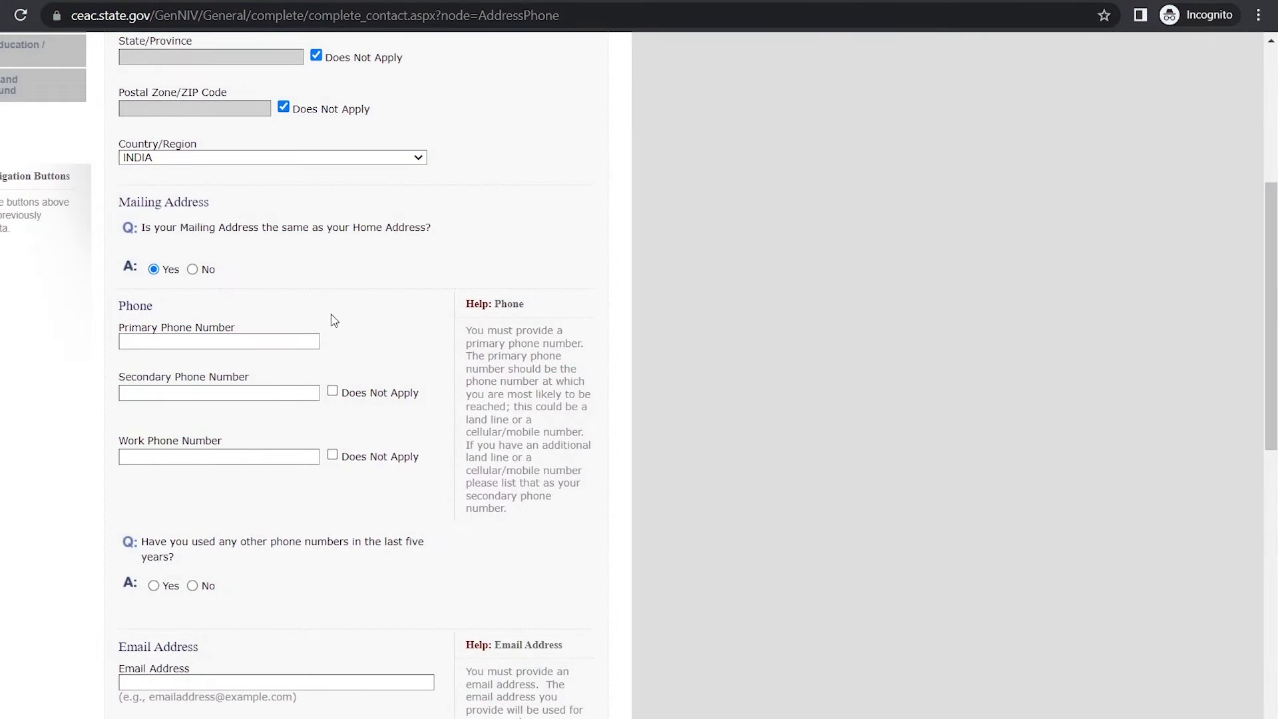
{"action": "left_click", "coordinate": [222, 342]}
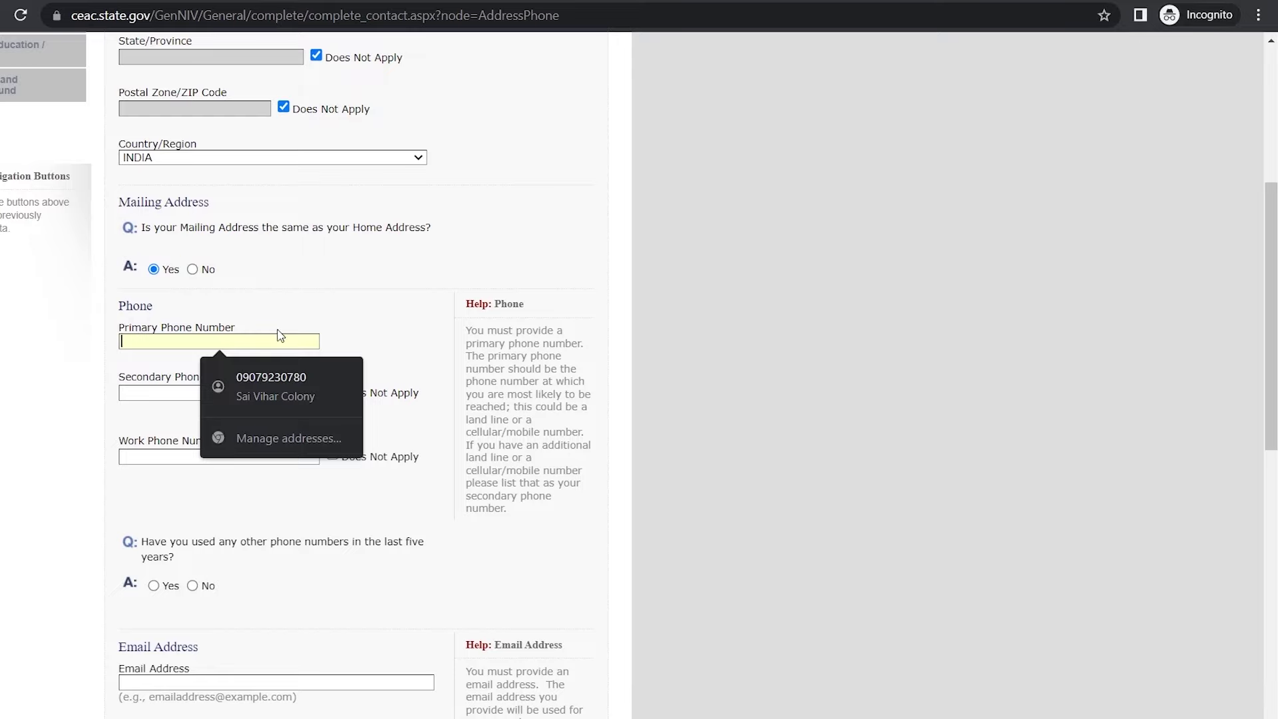
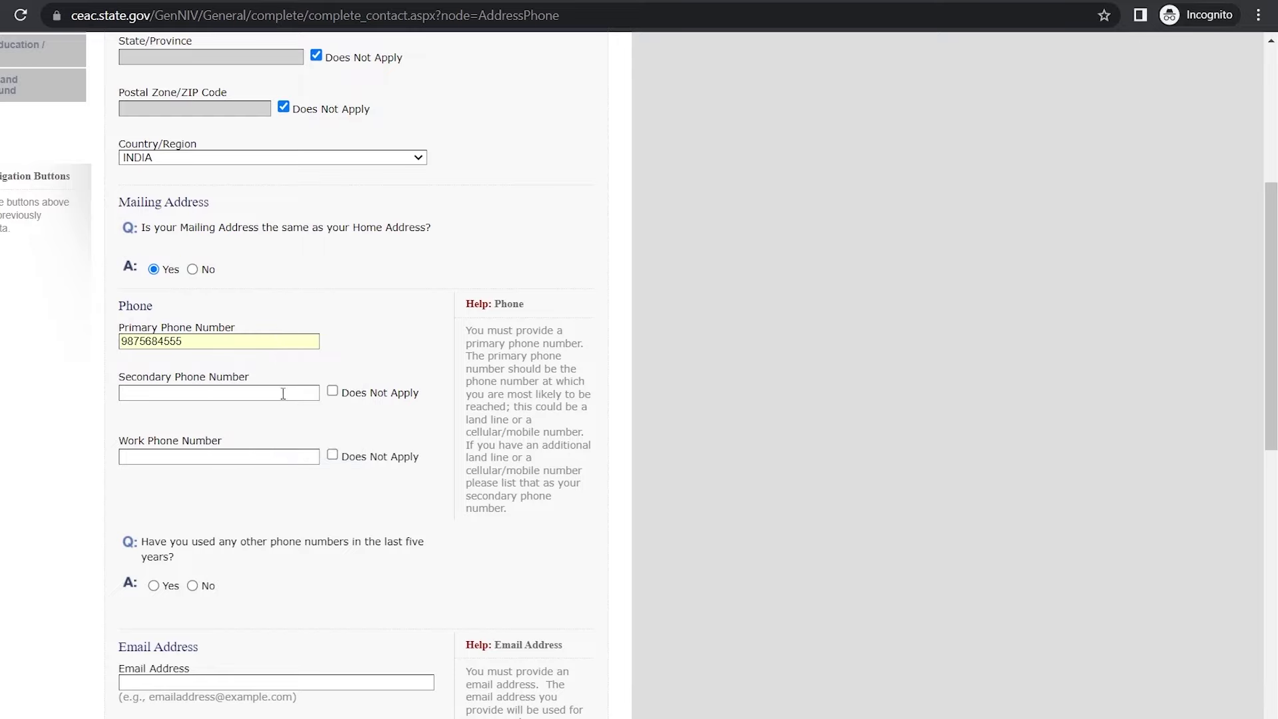
{"action": "left_click", "coordinate": [332, 391]}
{"action": "left_click", "coordinate": [332, 455]}
{"action": "scroll", "coordinate": [319, 414], "scroll_direction": "down", "scroll_amount": 3}
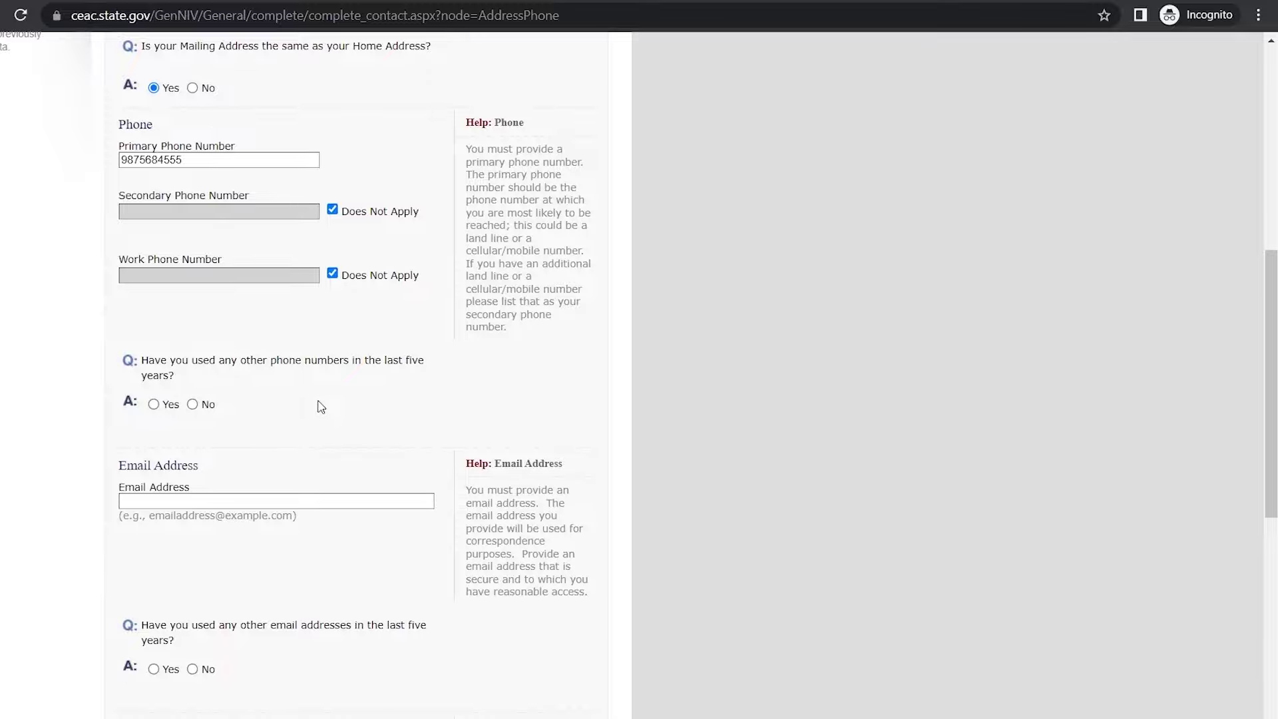
{"action": "left_click", "coordinate": [192, 404]}
{"action": "scroll", "coordinate": [354, 436], "scroll_direction": "down", "scroll_amount": 2}
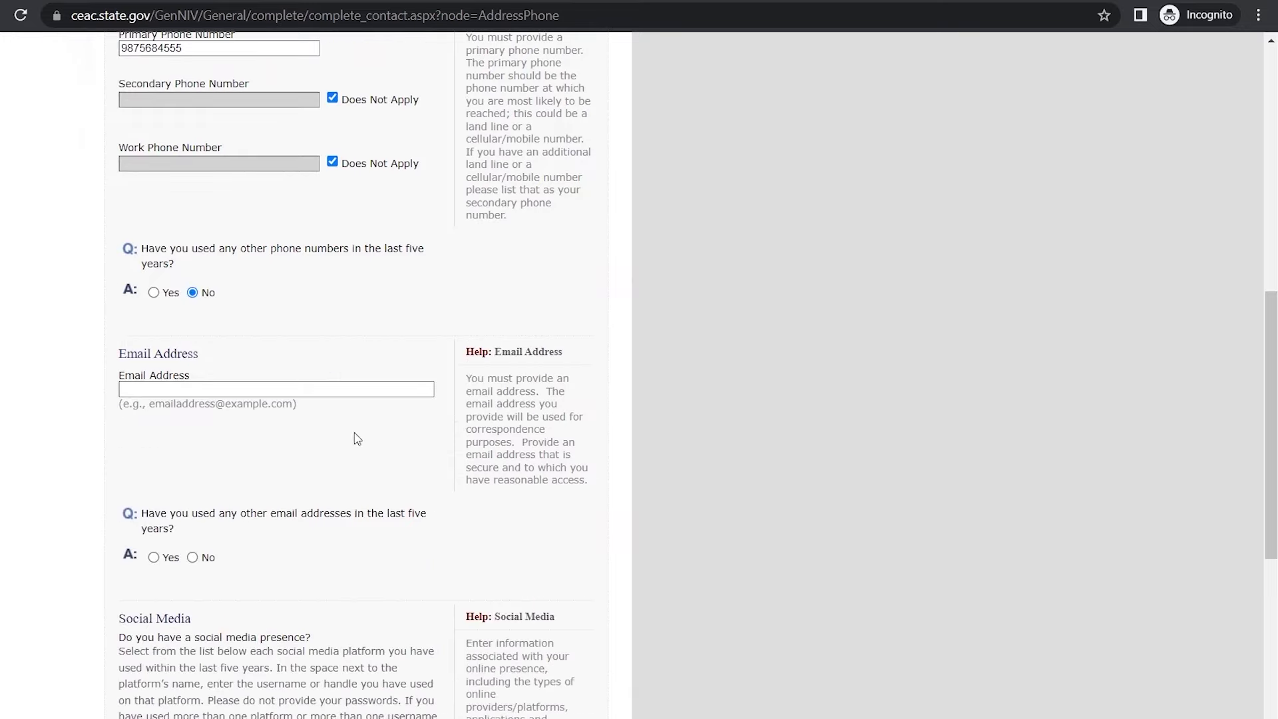
Step: Enter the email address and answer No to using other email addresses
{"action": "left_click", "coordinate": [226, 387]}
{"action": "scroll", "coordinate": [226, 388], "scroll_direction": "down", "scroll_amount": 3}
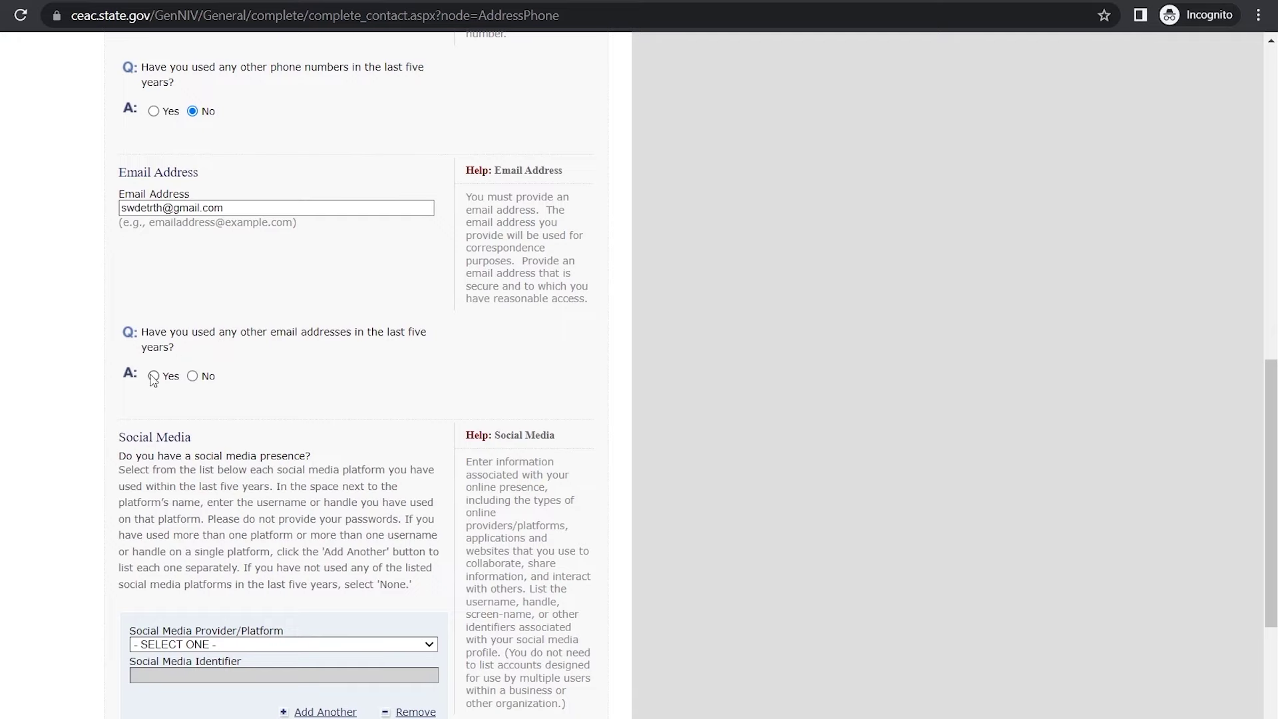
{"action": "left_click", "coordinate": [196, 376]}
{"action": "scroll", "coordinate": [346, 417], "scroll_direction": "down", "scroll_amount": 3}
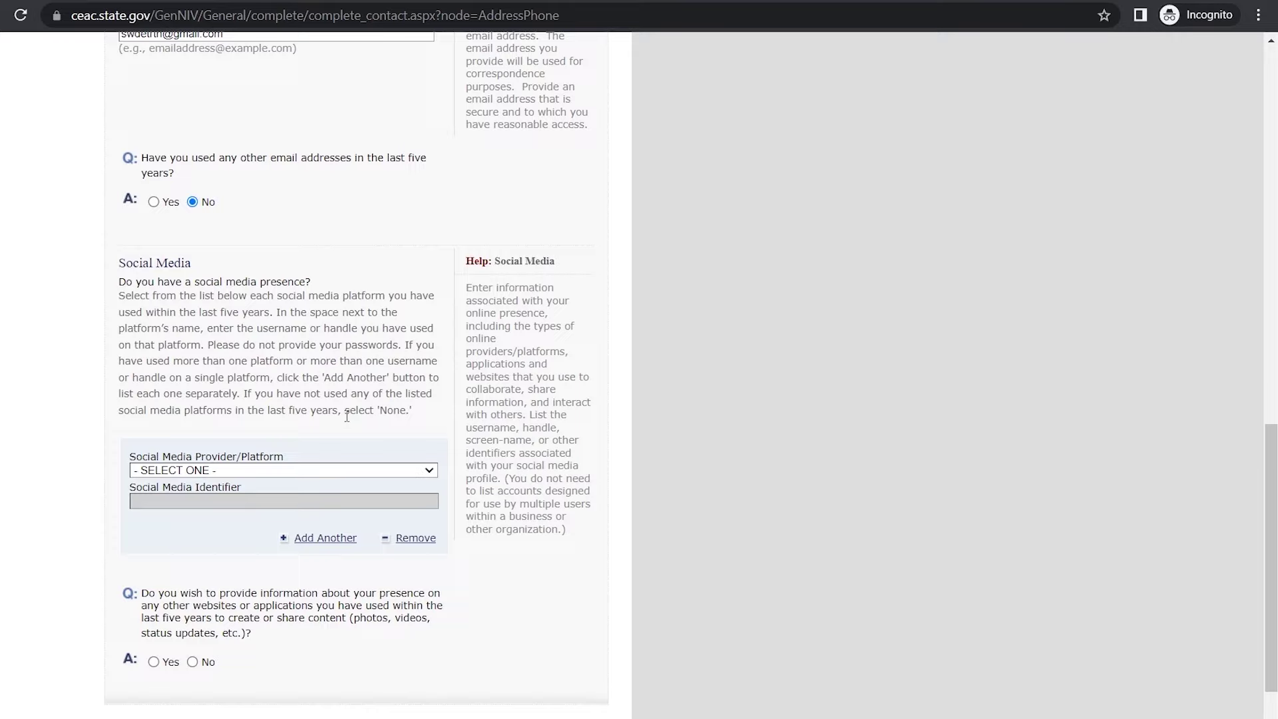
Step: Choose INSTAGRAM as the social media platform and answer No to presence on other websites
{"action": "left_click", "coordinate": [386, 475]}
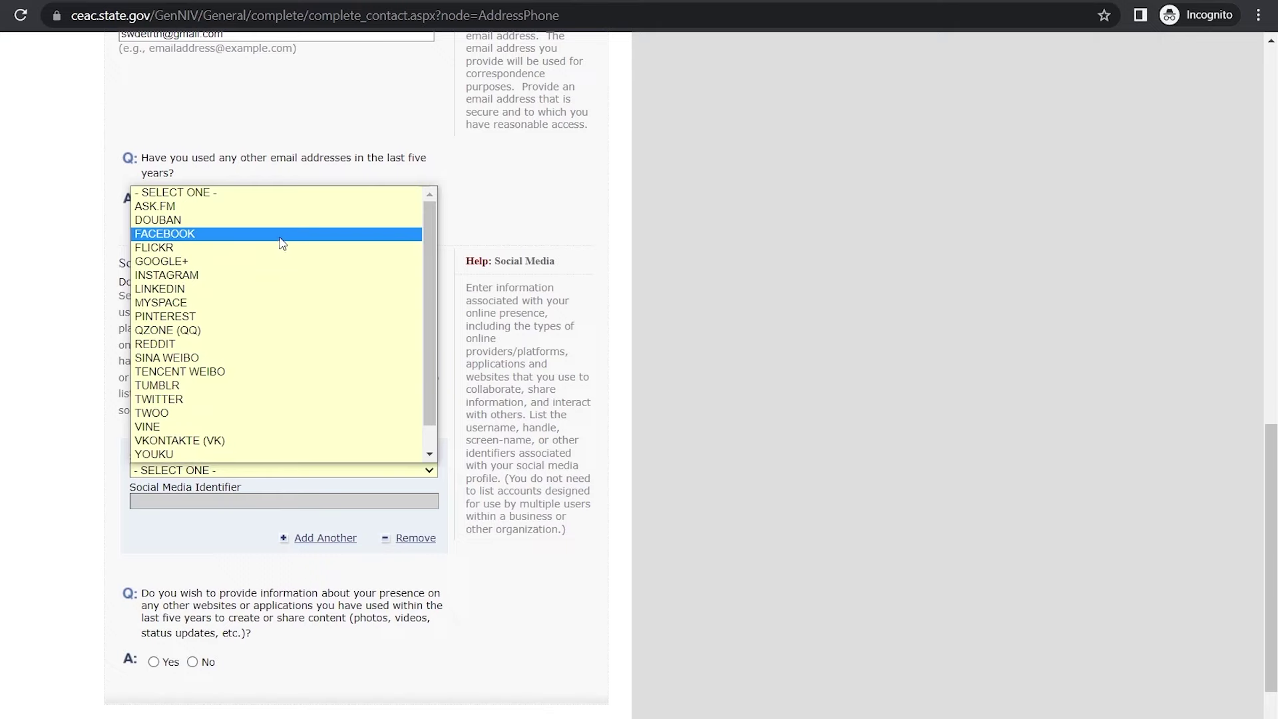
{"action": "left_click", "coordinate": [259, 275]}
{"action": "scroll", "coordinate": [232, 384], "scroll_direction": "down", "scroll_amount": 2}
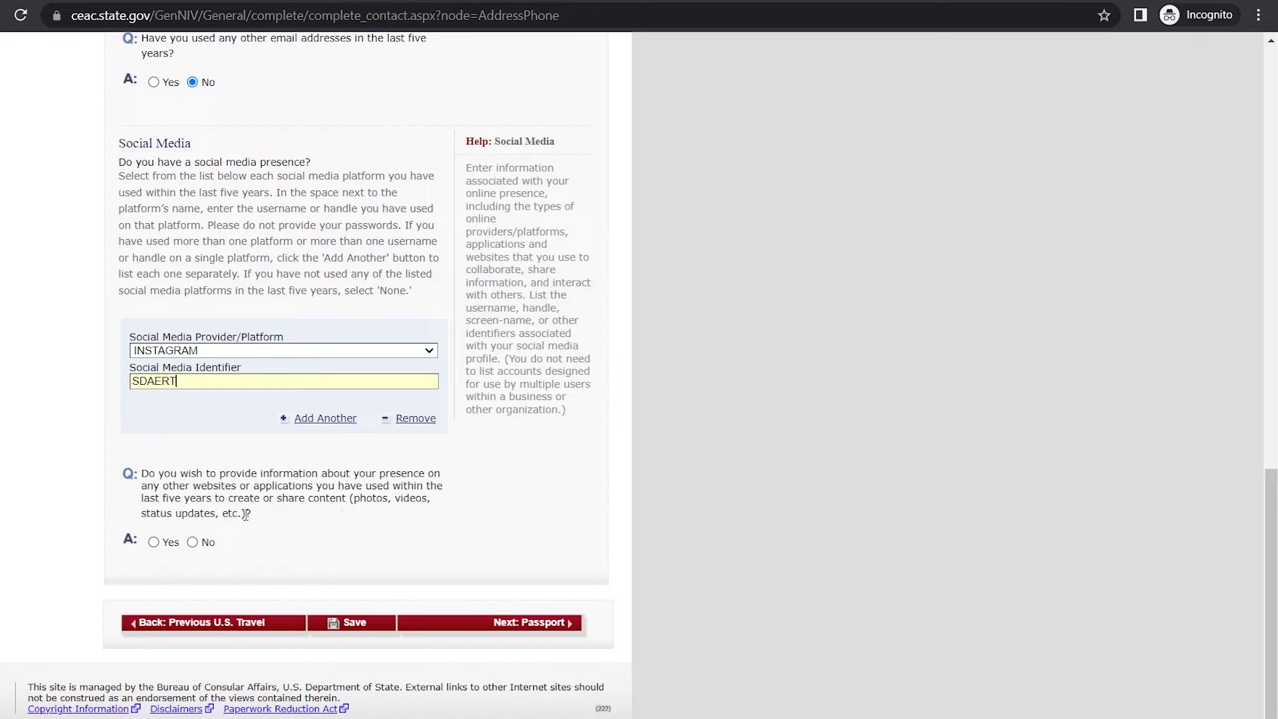
{"action": "left_click", "coordinate": [192, 542]}
Step: Save the contact details and, on the Passport page, choose REGULAR as the document type
{"action": "left_click", "coordinate": [356, 624]}
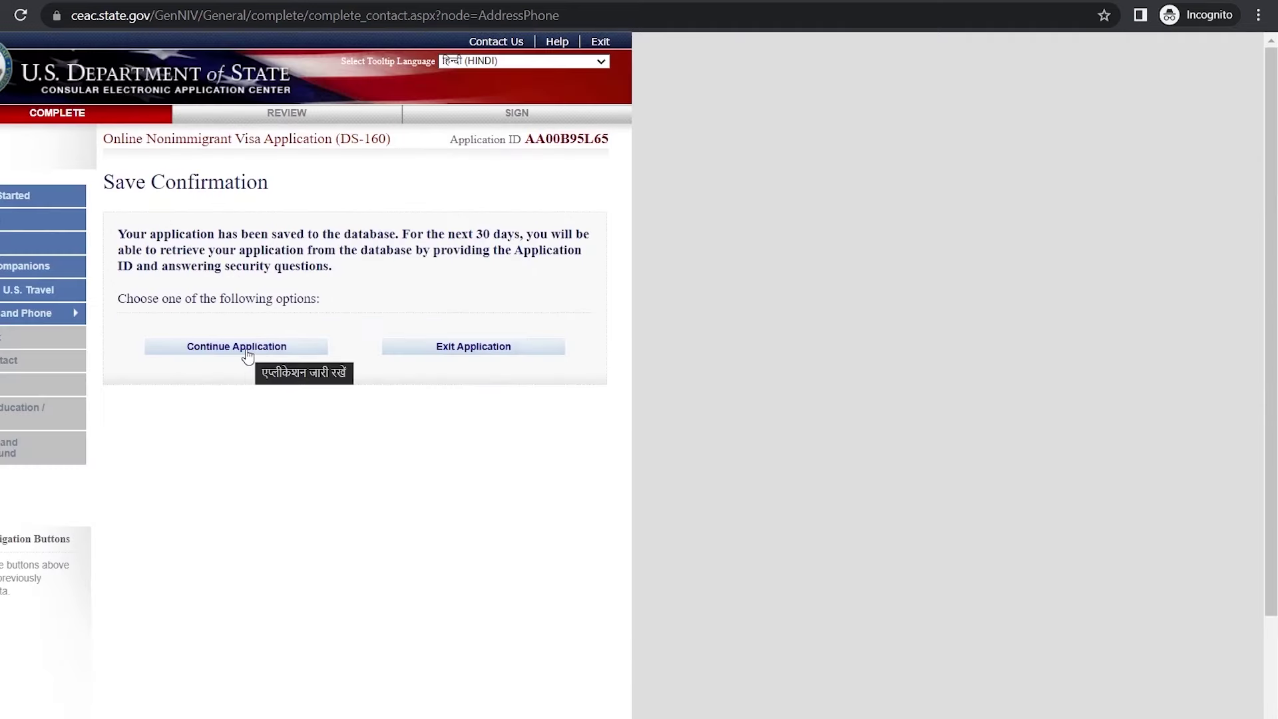
{"action": "left_click", "coordinate": [247, 358]}
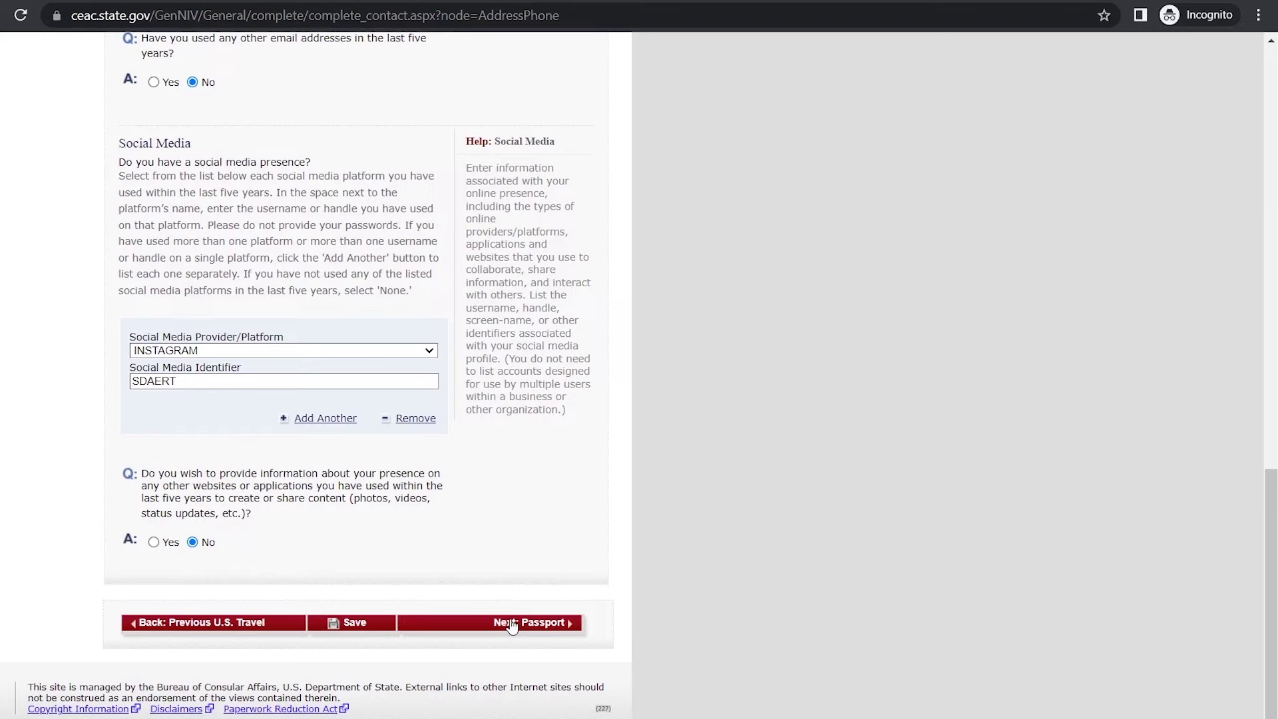
{"action": "left_click", "coordinate": [512, 624]}
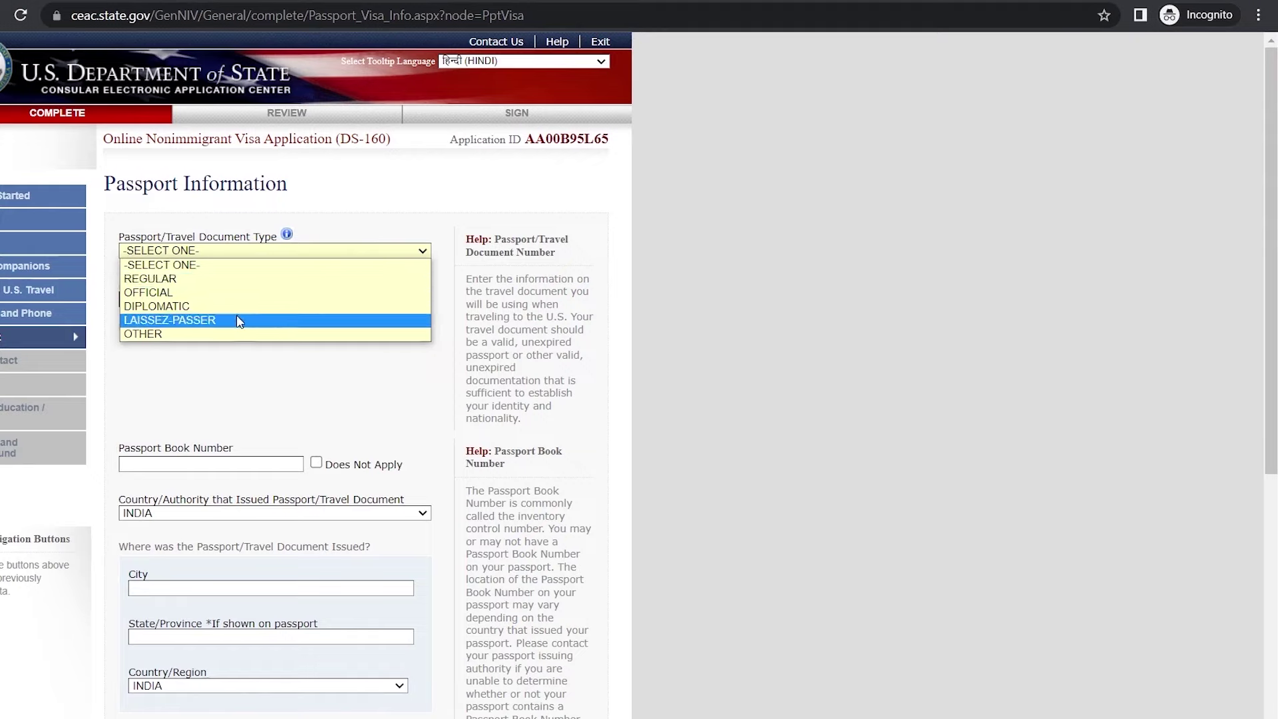
{"action": "left_click", "coordinate": [311, 284]}
{"action": "left_click", "coordinate": [311, 279]}
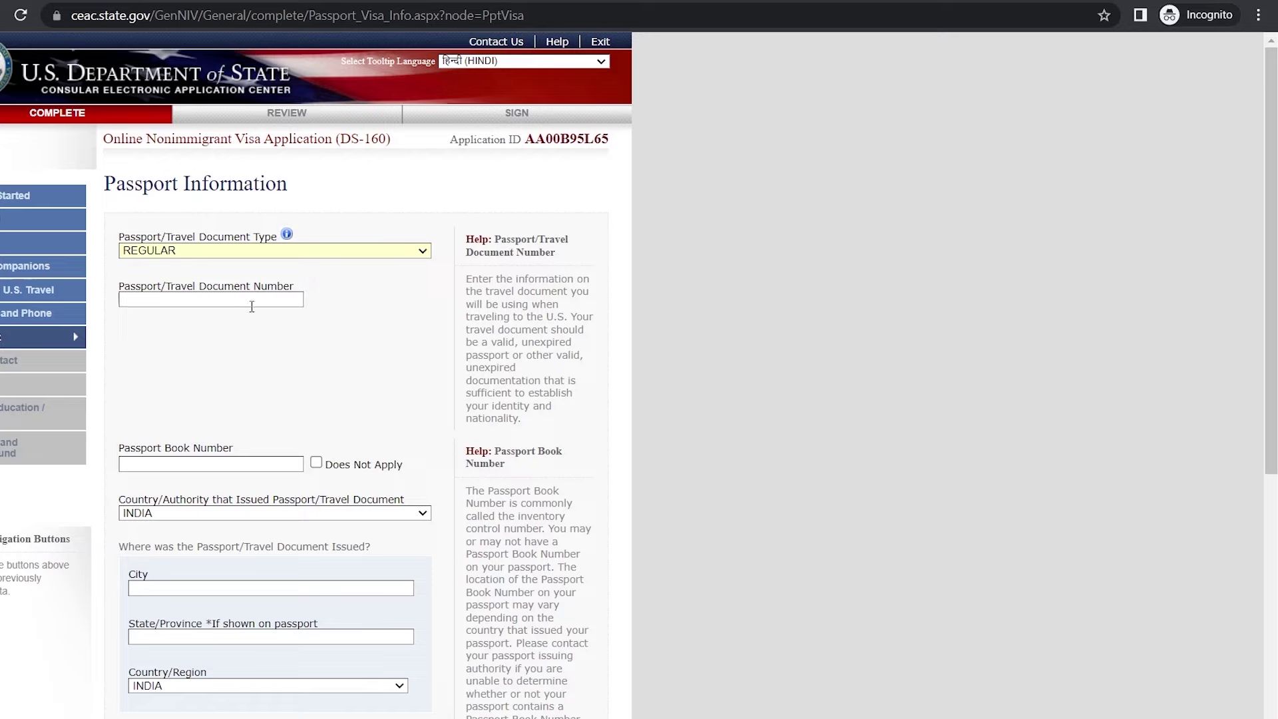
Step: Mark the passport book number not applicable and enter the issuing city and state/province
{"action": "scroll", "coordinate": [253, 306], "scroll_direction": "down", "scroll_amount": 5}
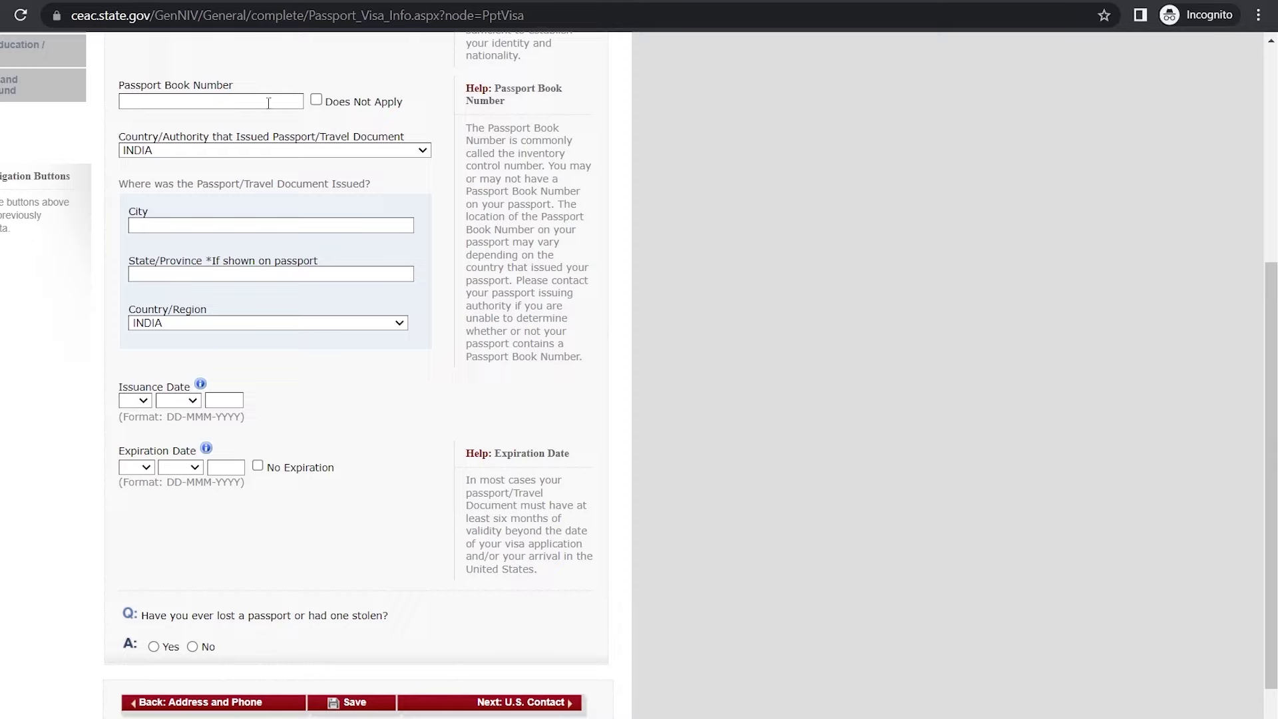
{"action": "left_click", "coordinate": [317, 100]}
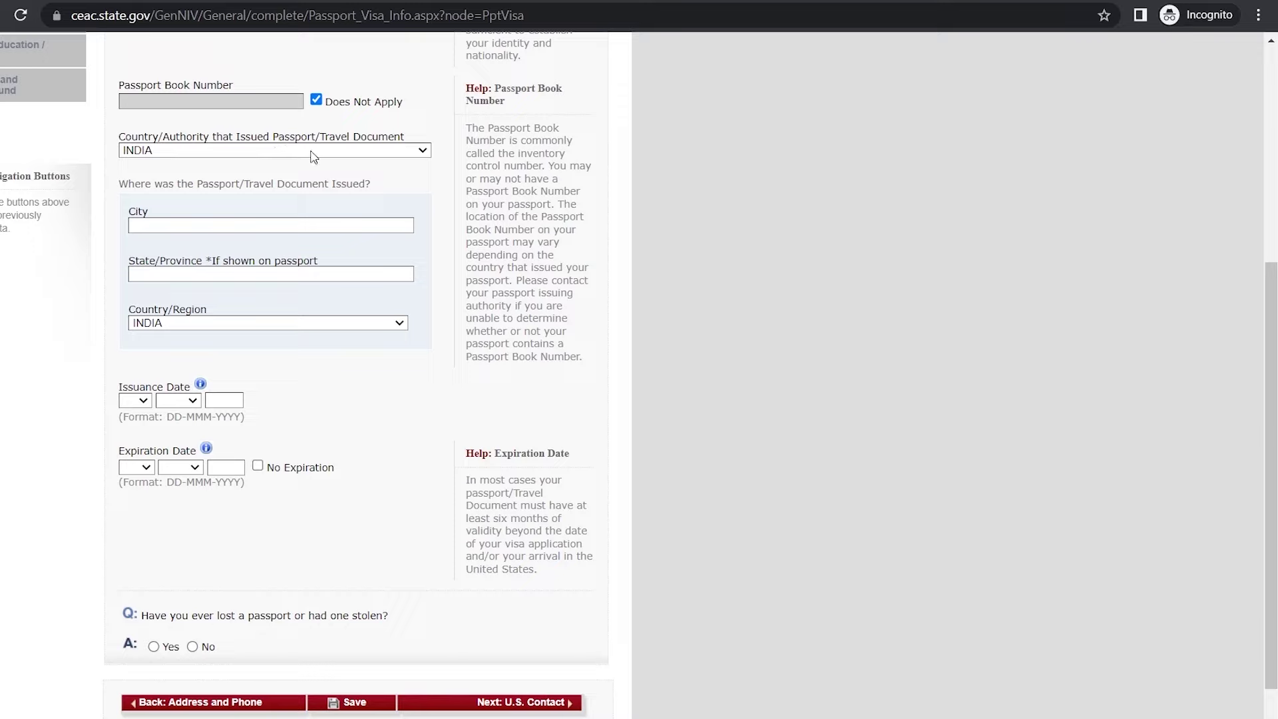
{"action": "left_click", "coordinate": [364, 157]}
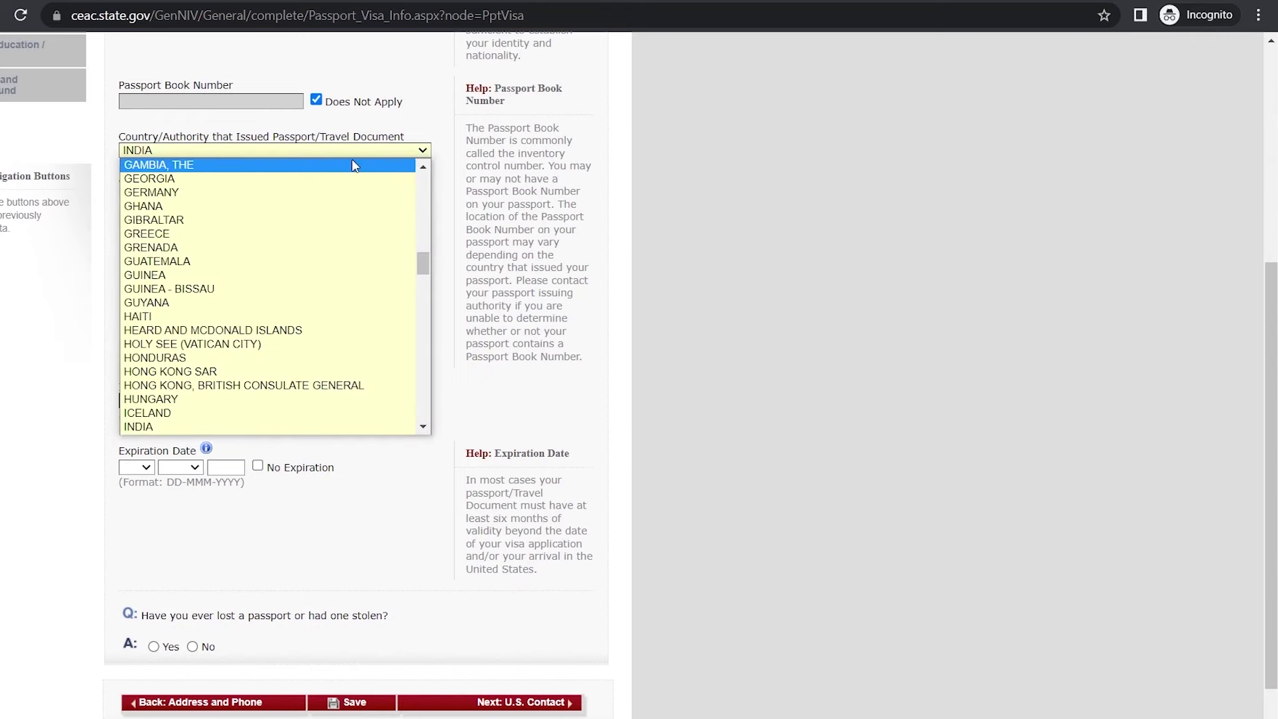
{"action": "scroll", "coordinate": [309, 138], "scroll_direction": "down", "scroll_amount": 1}
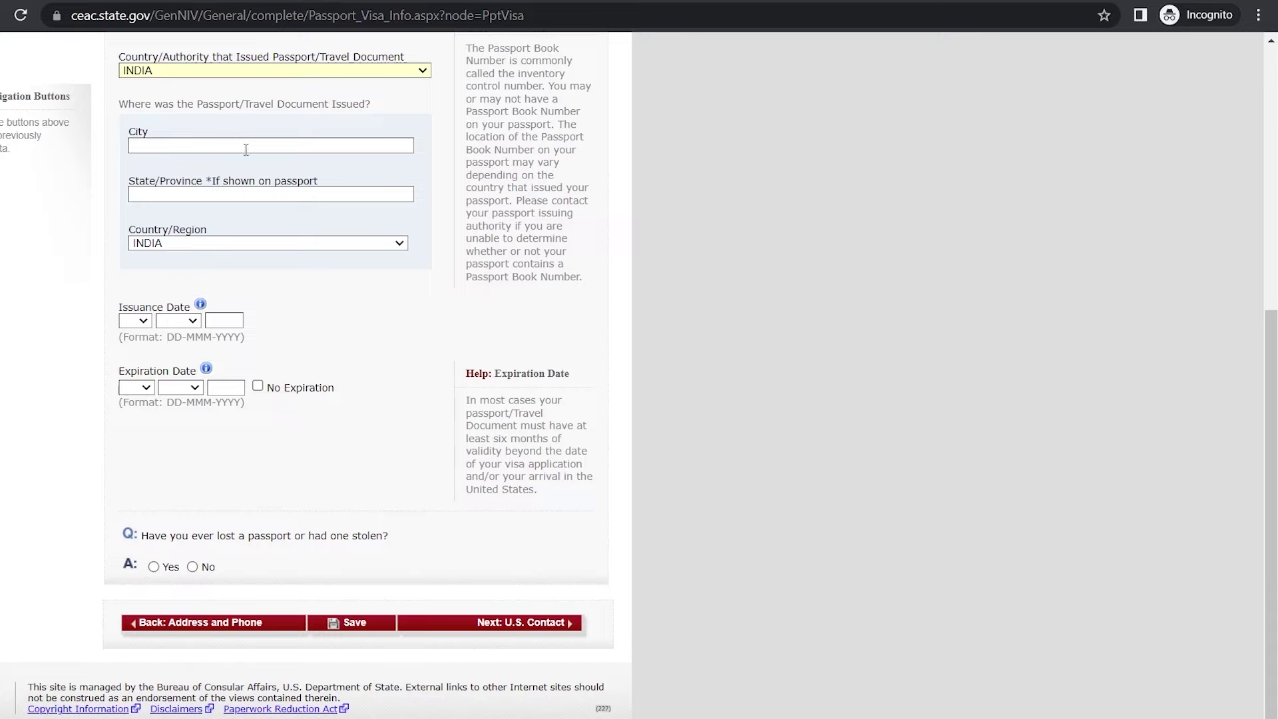
{"action": "left_click", "coordinate": [266, 143]}
{"action": "type", "text": "ERTRYTJYH"}
{"action": "left_click", "coordinate": [235, 197]}
{"action": "type", "text": "XSDGHJ"}
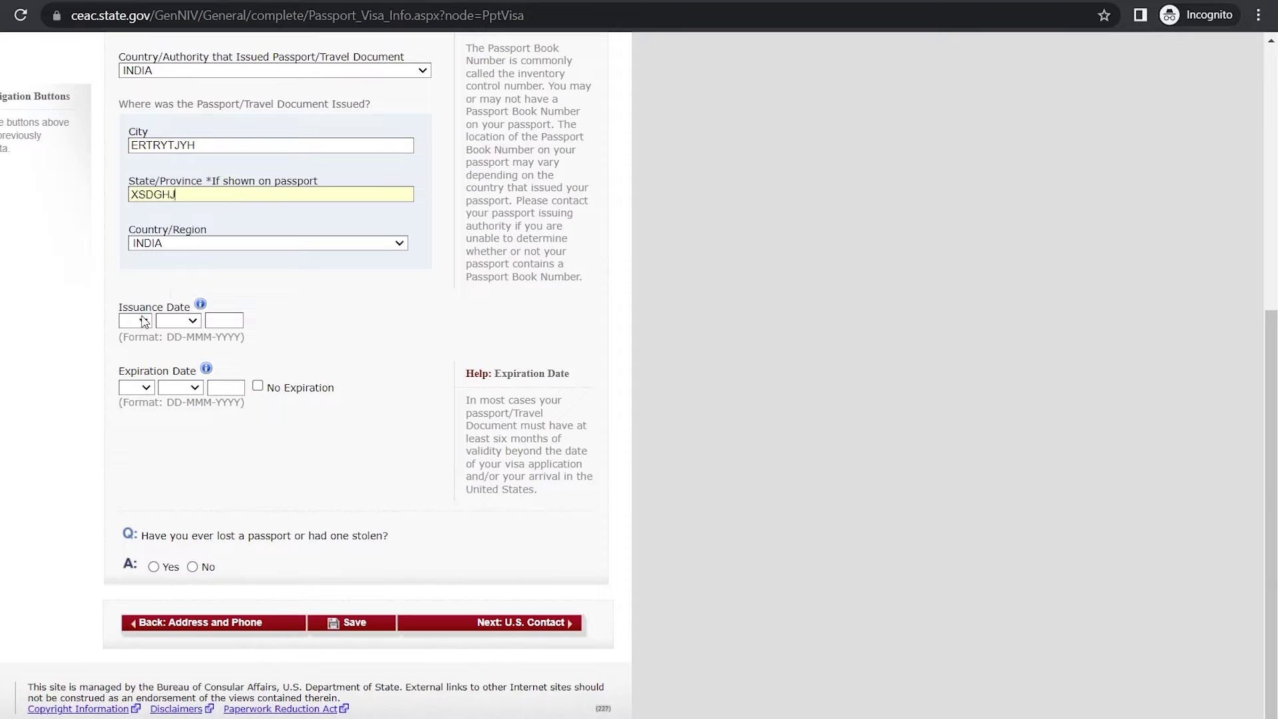
Step: Set the issuance date to 04 MAR 2011, tick No Expiration, answer No to a lost passport, and save
{"action": "left_click", "coordinate": [140, 322]}
{"action": "left_click", "coordinate": [258, 389]}
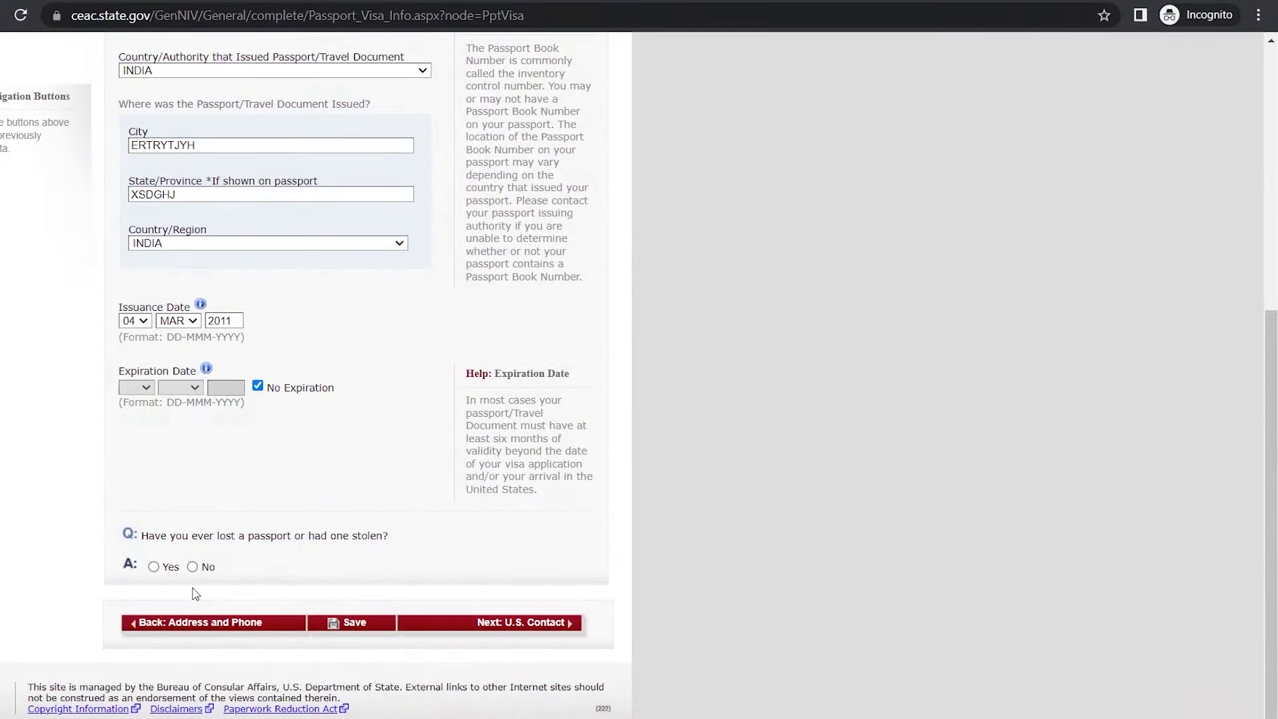
{"action": "left_click", "coordinate": [193, 567]}
{"action": "left_click", "coordinate": [356, 626]}
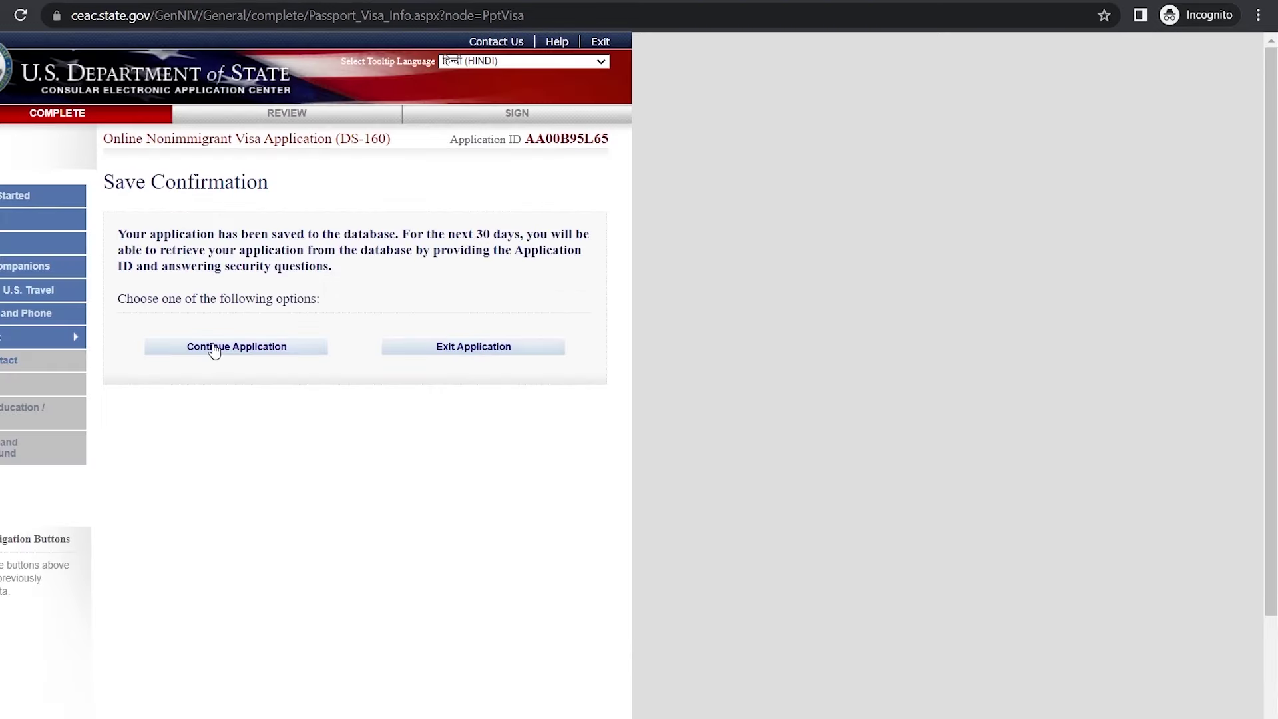
Step: Mark the U.S. contact person unknown, enter the organization name, set relationship to OTHER, and save
{"action": "left_click", "coordinate": [237, 348]}
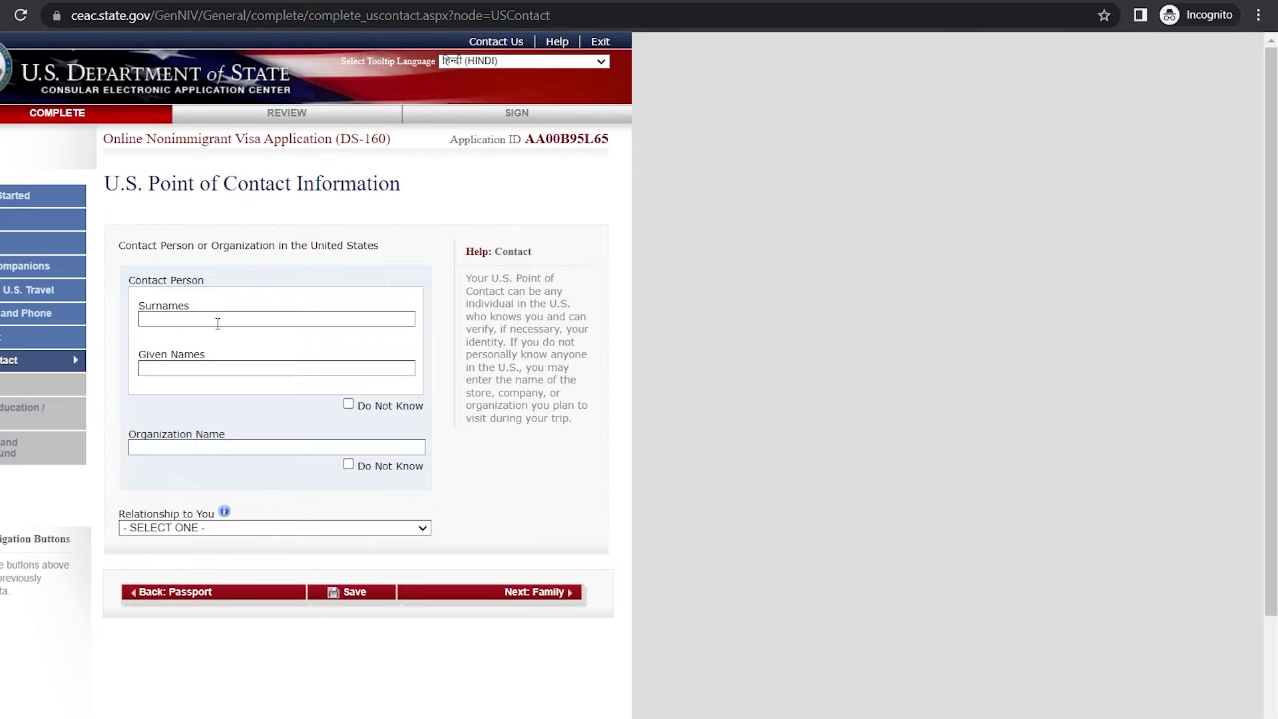
{"action": "left_click", "coordinate": [349, 404]}
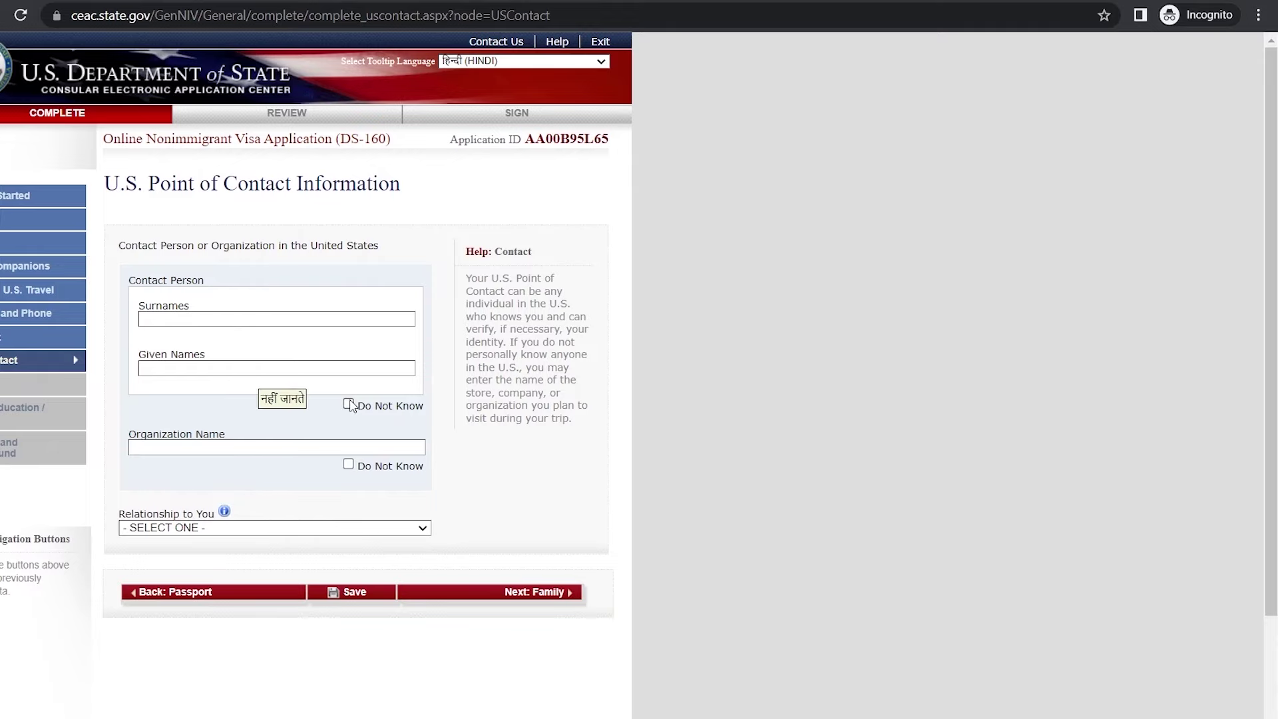
{"action": "type", "text": "GTHYUKJGHFGHJ"}
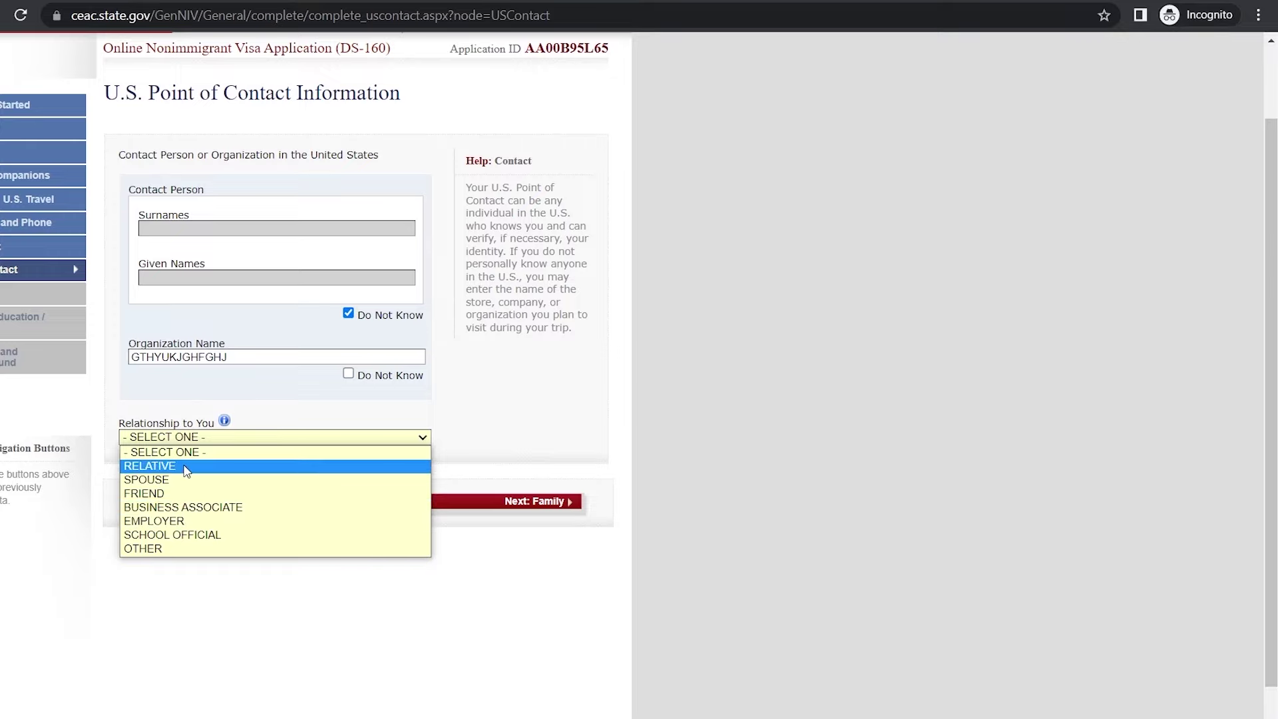
{"action": "left_click", "coordinate": [142, 549]}
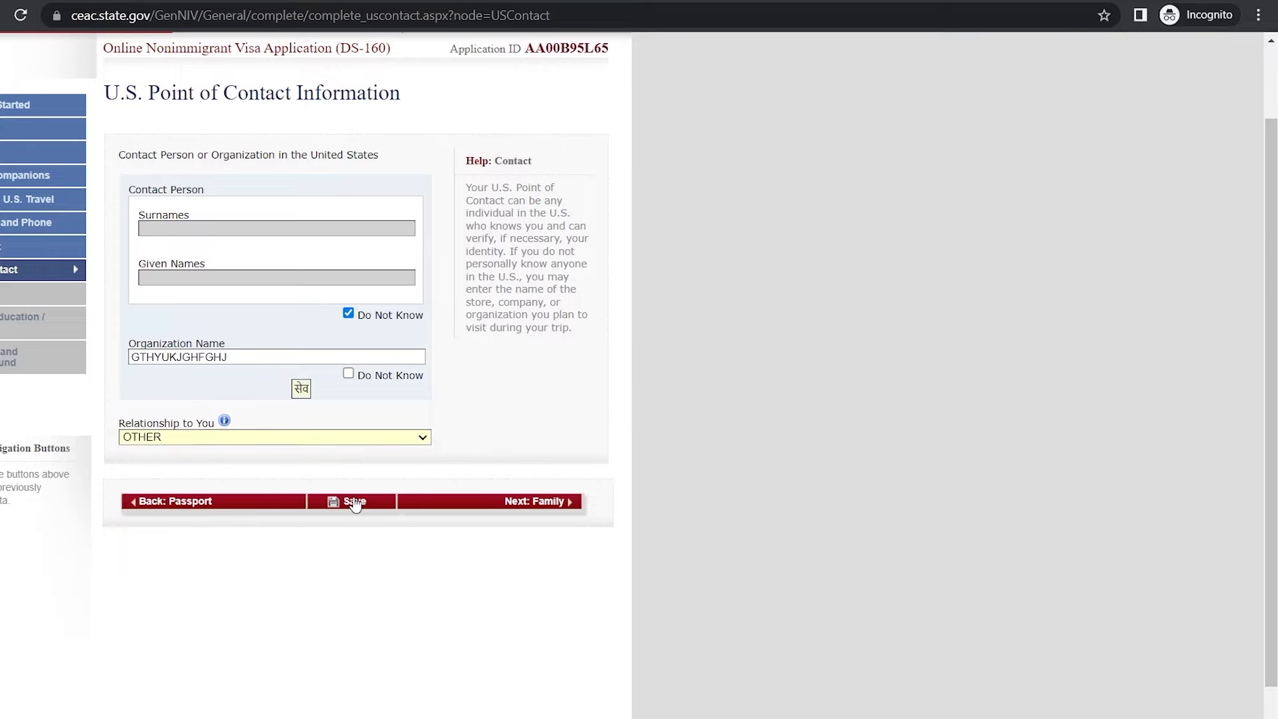
{"action": "left_click", "coordinate": [355, 504]}
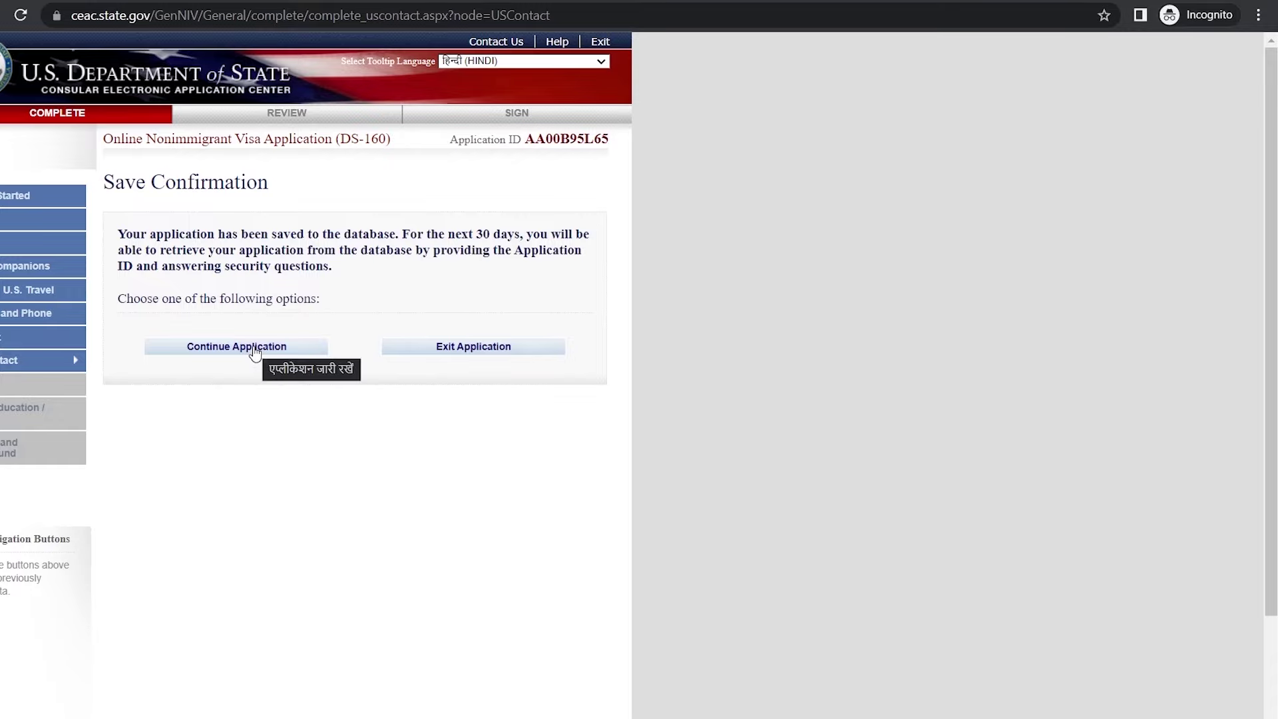
{"action": "left_click", "coordinate": [254, 358]}
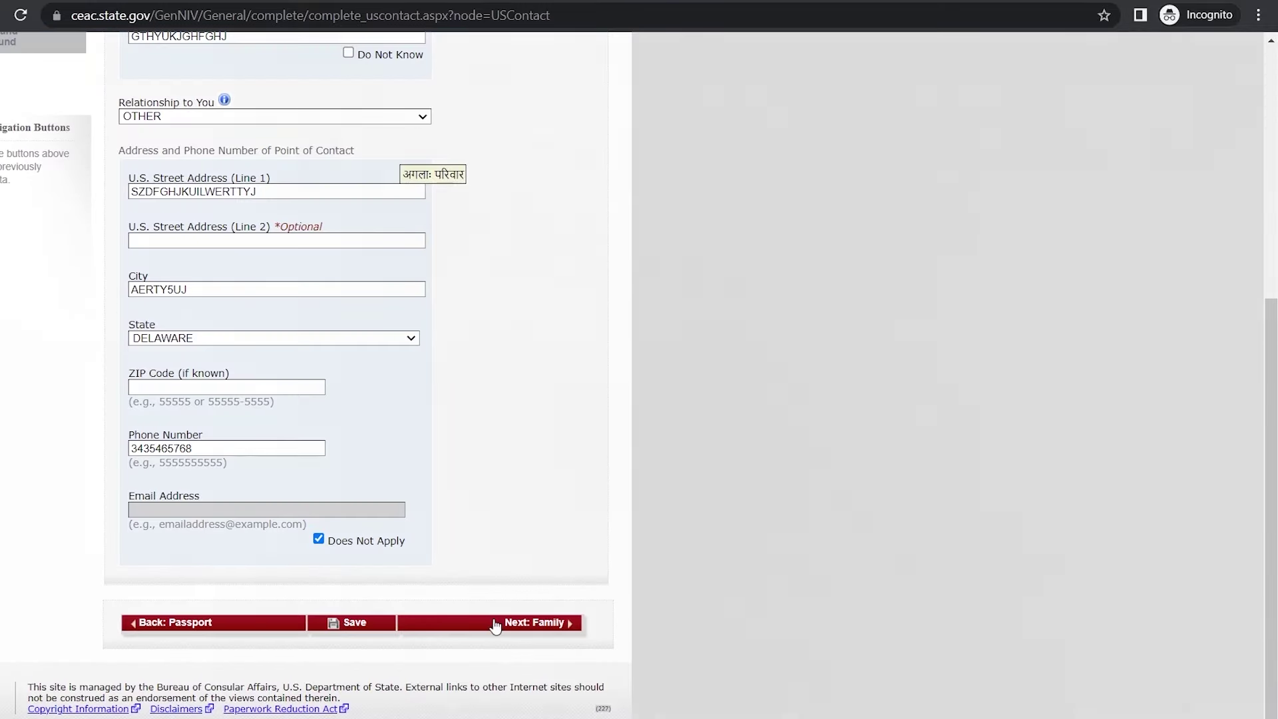
Step: Advance with Next: Family to the empty Family Information: Relatives page
{"action": "left_click", "coordinate": [496, 626]}
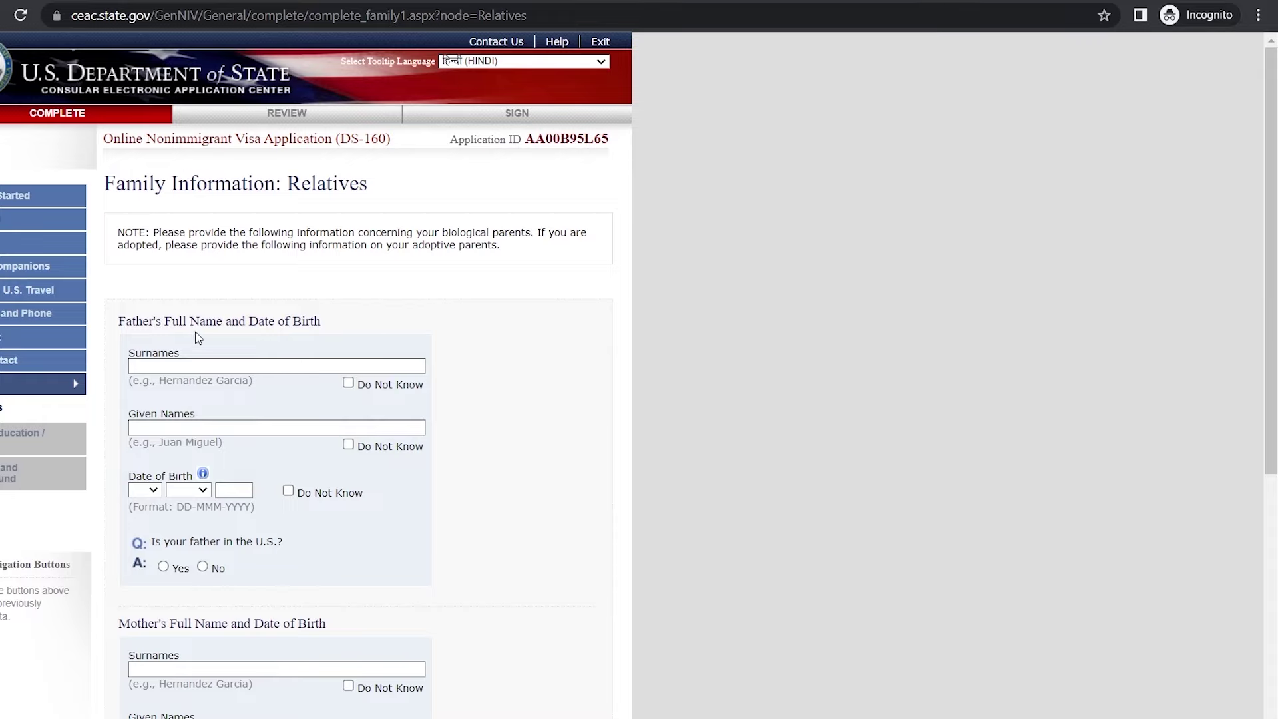
{"action": "scroll", "coordinate": [281, 351], "scroll_direction": "down", "scroll_amount": 2}
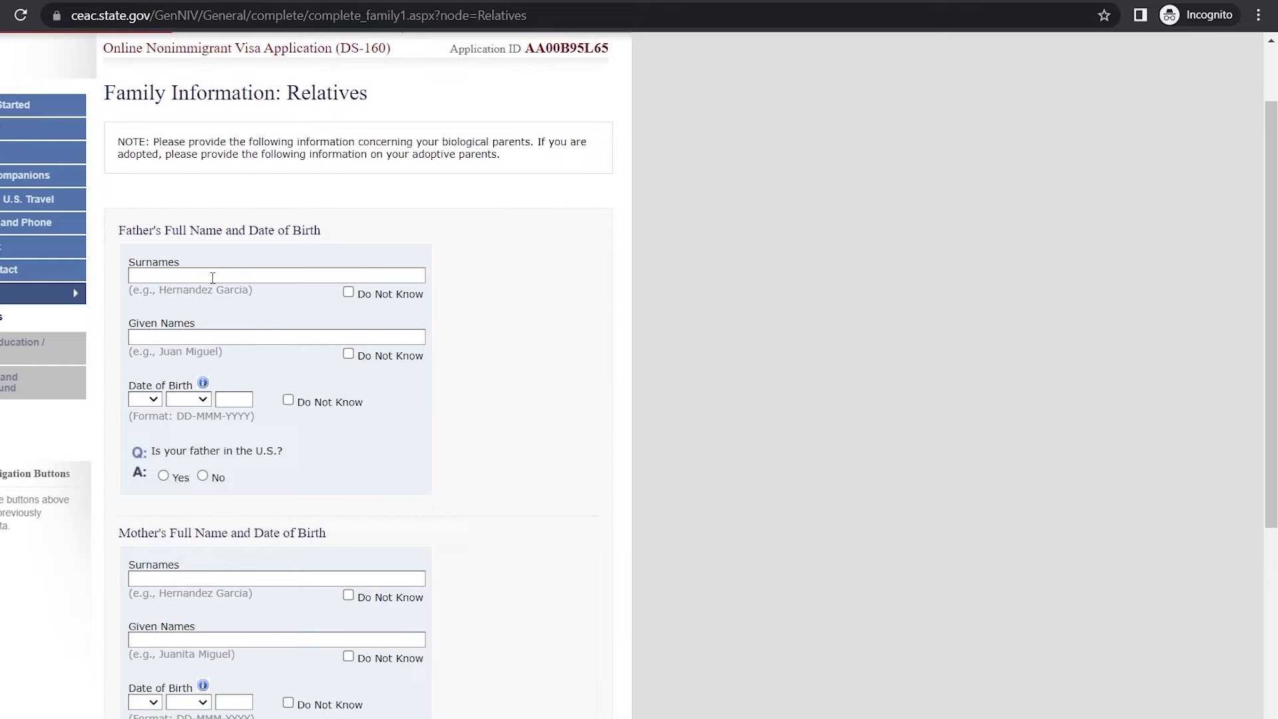
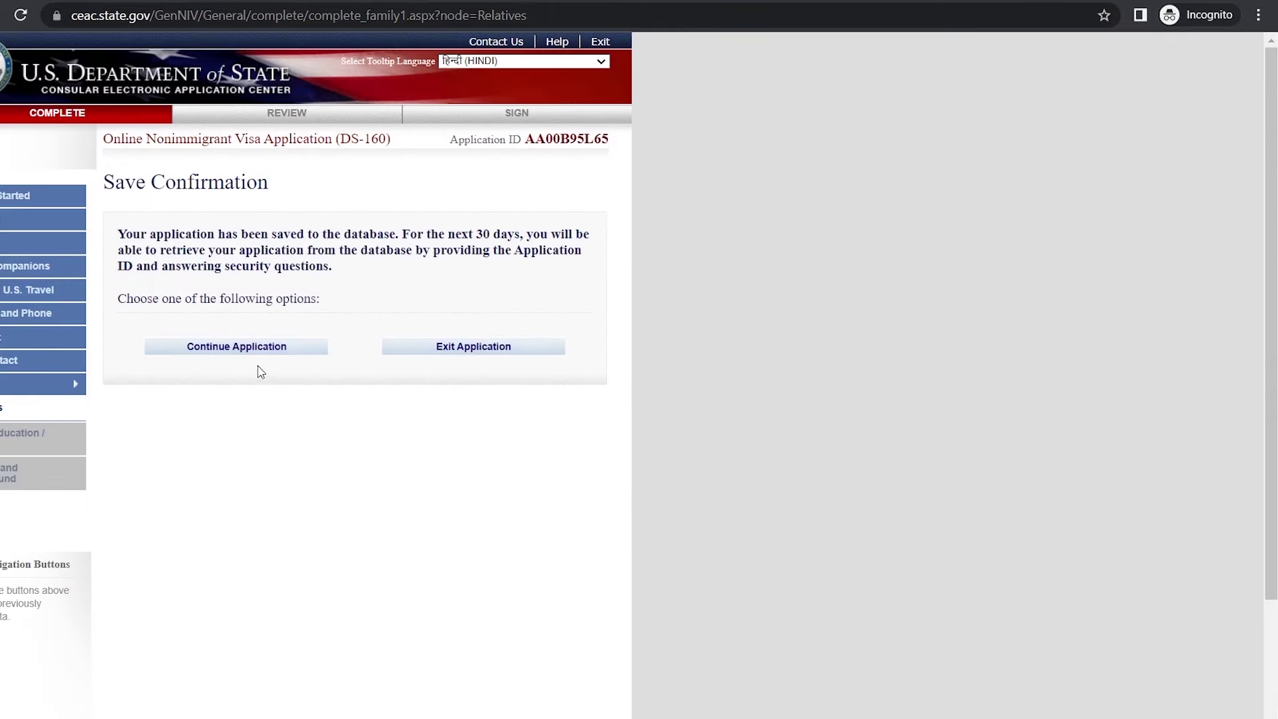
Step: Save the family details and advance to the Present Work/Education/Training page
{"action": "left_click", "coordinate": [260, 350]}
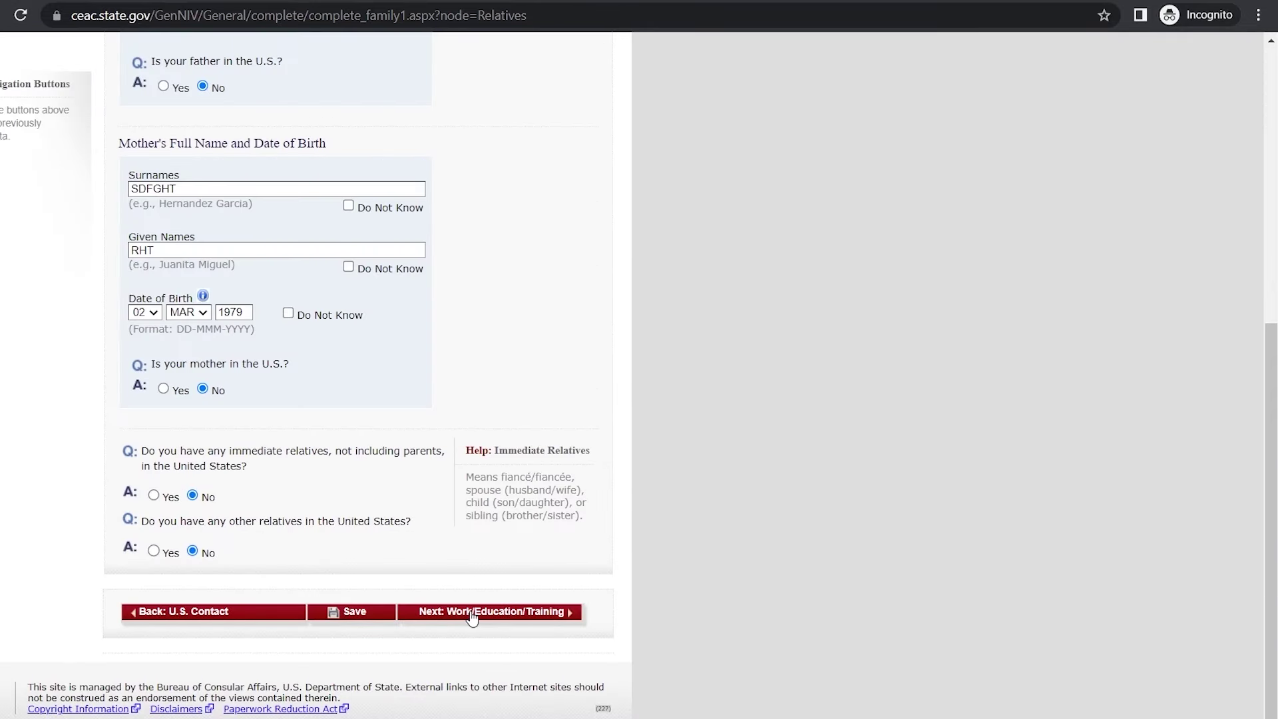
{"action": "left_click", "coordinate": [472, 610]}
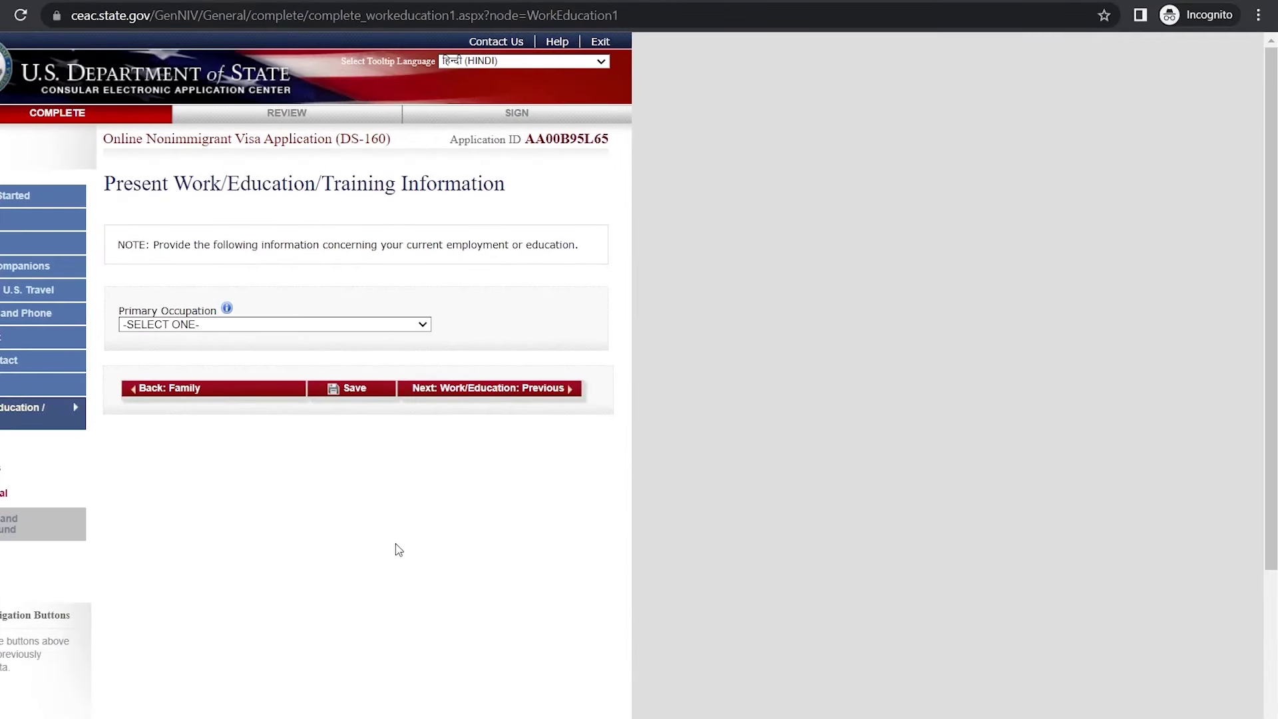
Step: Set Primary Occupation to EDUCATION, save, and go to the previous work/education page
{"action": "left_click", "coordinate": [362, 325]}
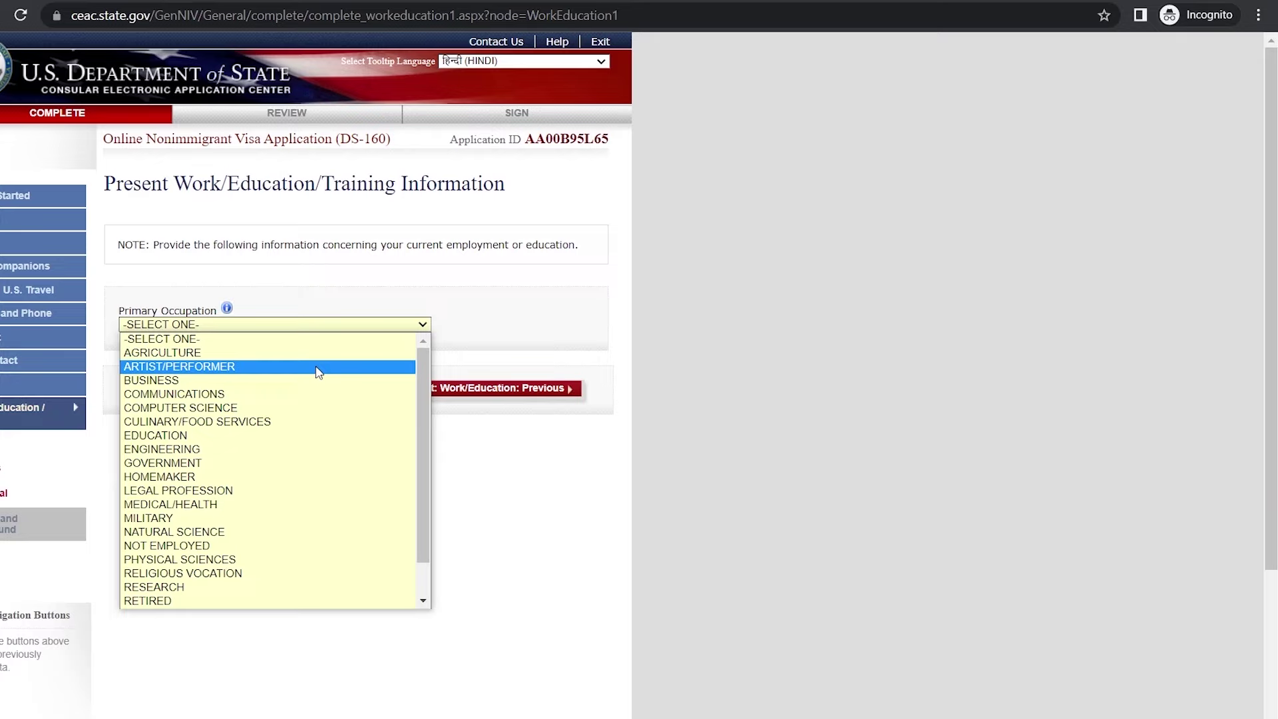
{"action": "left_click", "coordinate": [269, 436]}
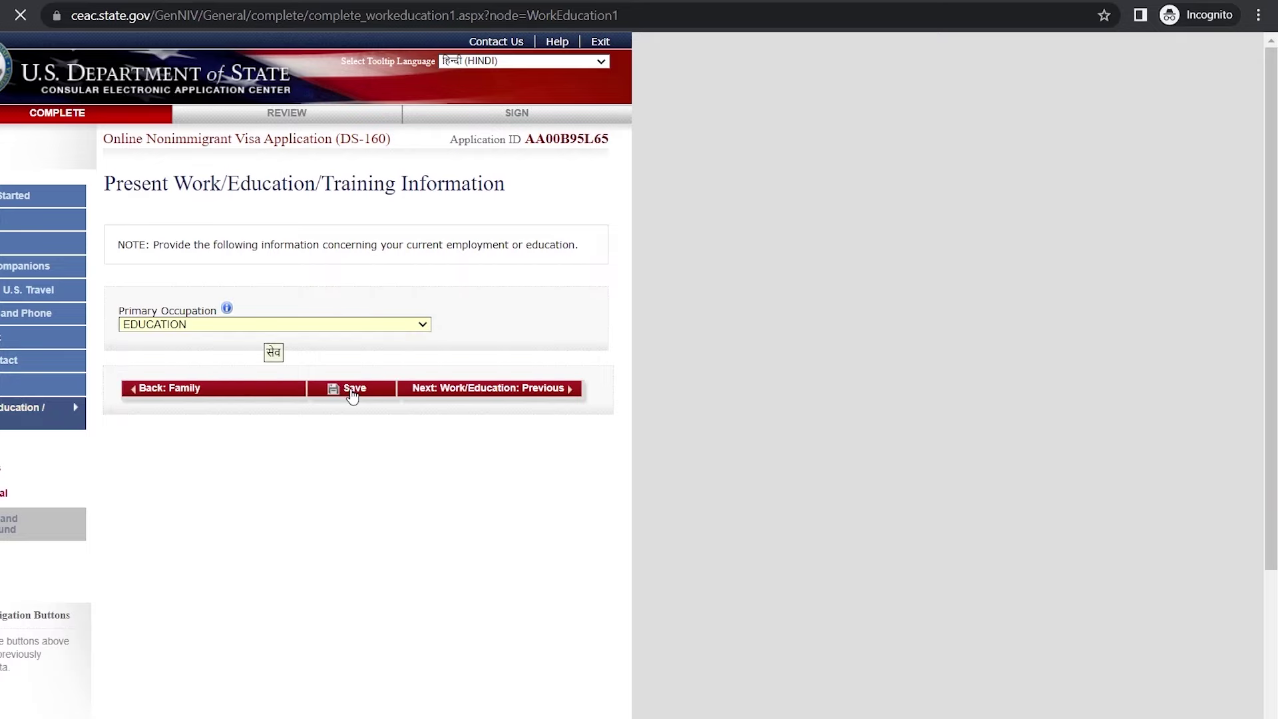
{"action": "left_click", "coordinate": [352, 393]}
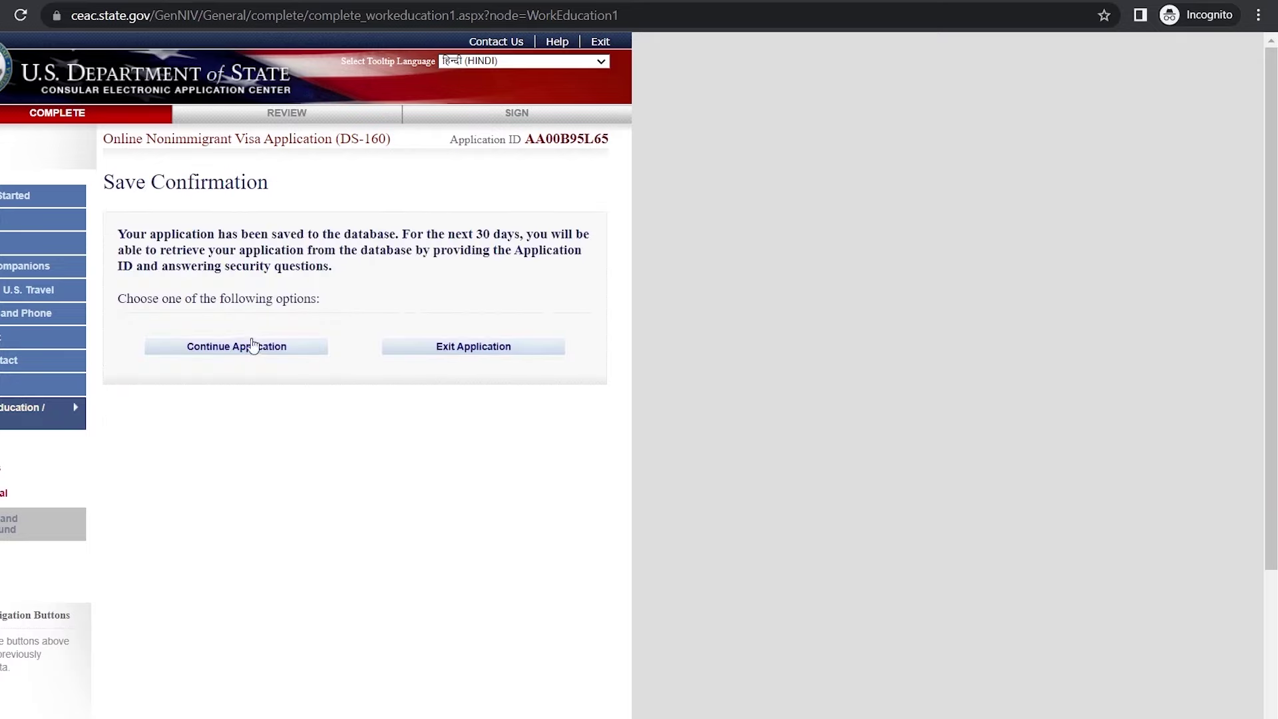
{"action": "left_click", "coordinate": [258, 348]}
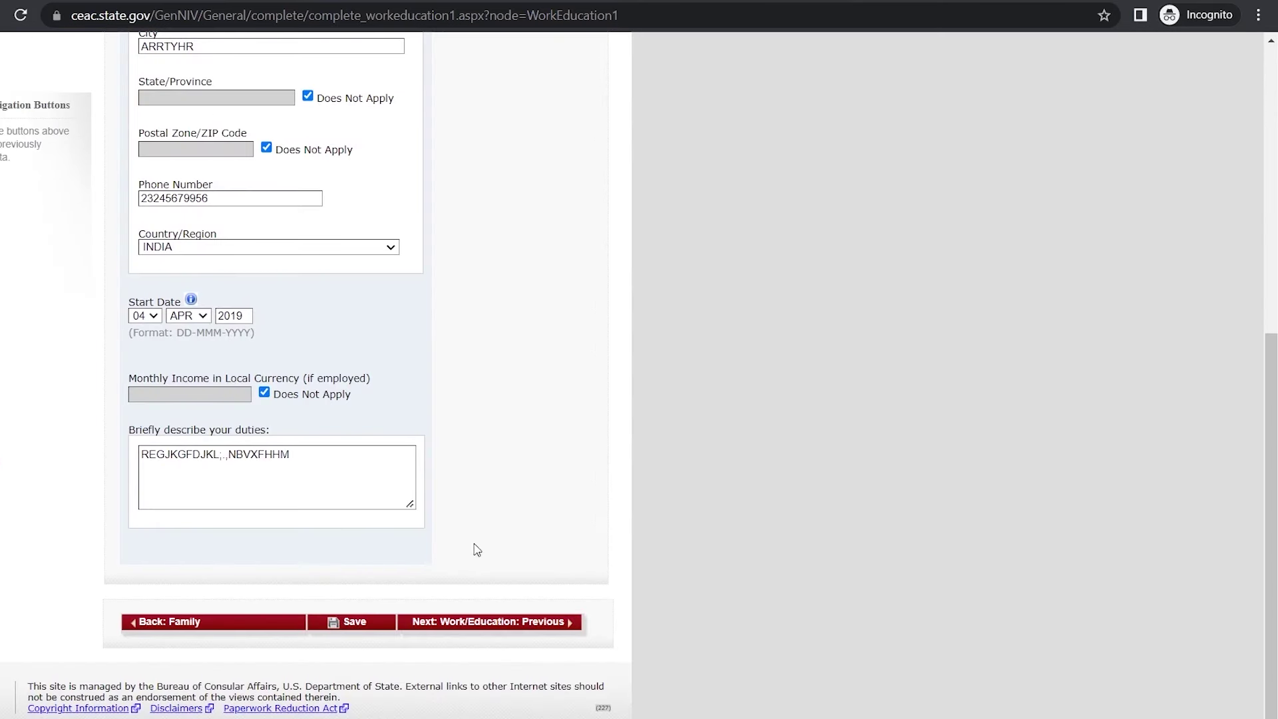
{"action": "left_click", "coordinate": [468, 623]}
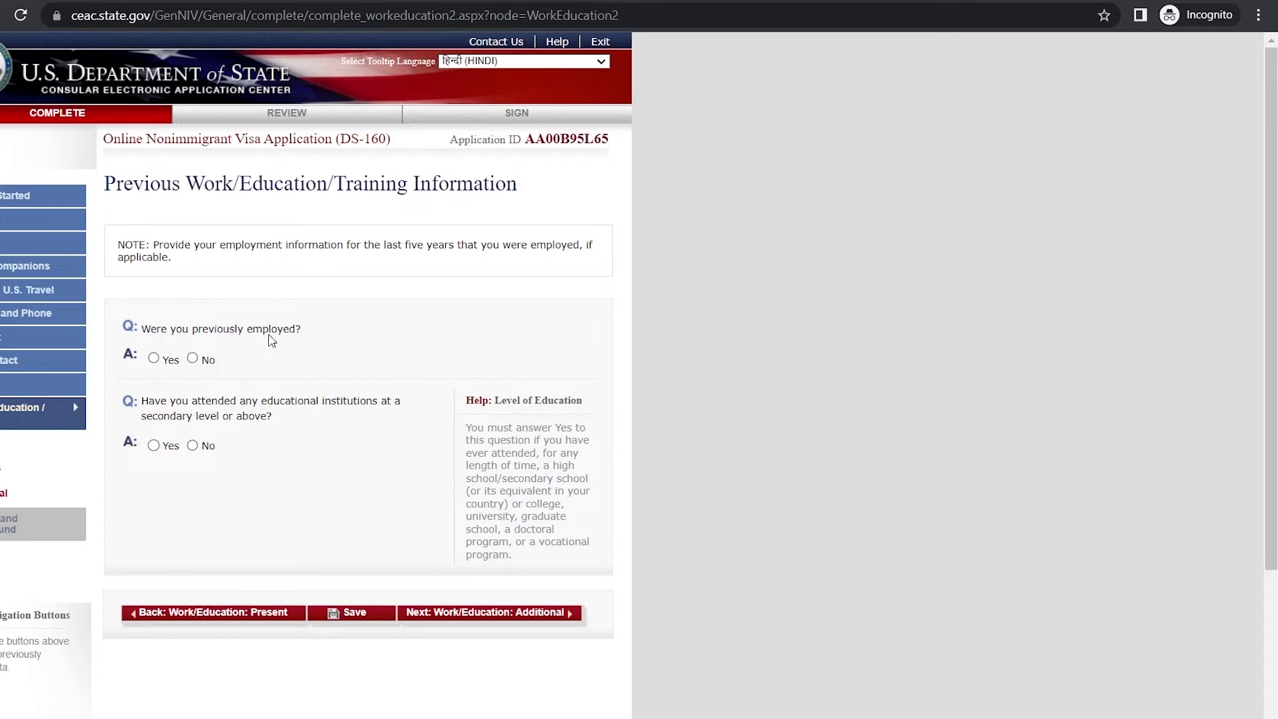
Step: Answer No to previous employment, save the 2019–2022 schooling in INDIA, and advance
{"action": "left_click", "coordinate": [193, 359]}
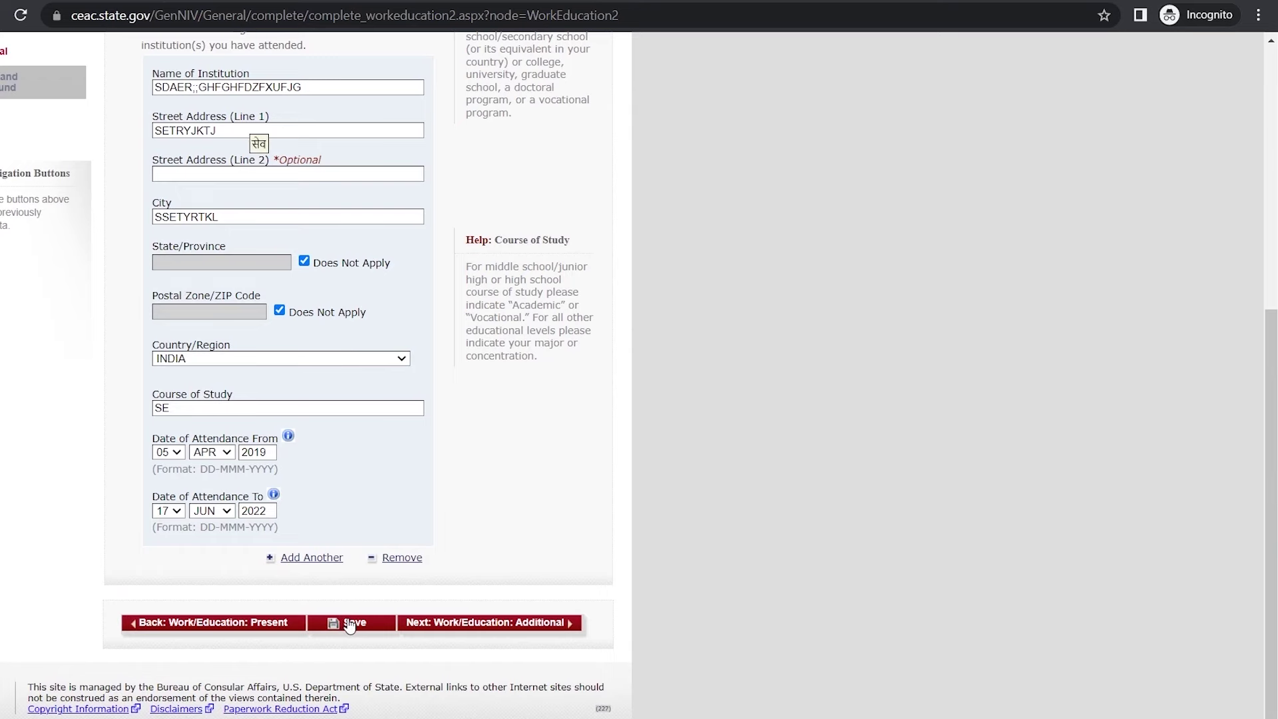
{"action": "left_click", "coordinate": [349, 623]}
{"action": "left_click", "coordinate": [253, 347]}
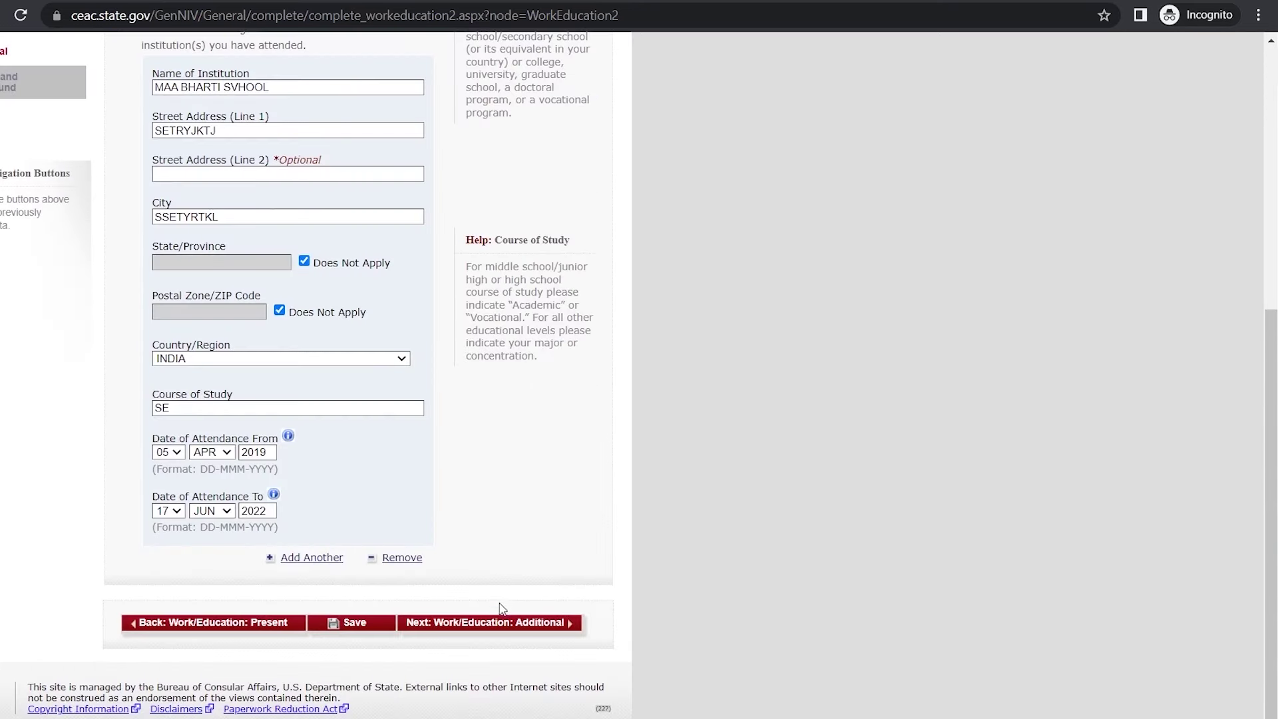
{"action": "left_click", "coordinate": [488, 624]}
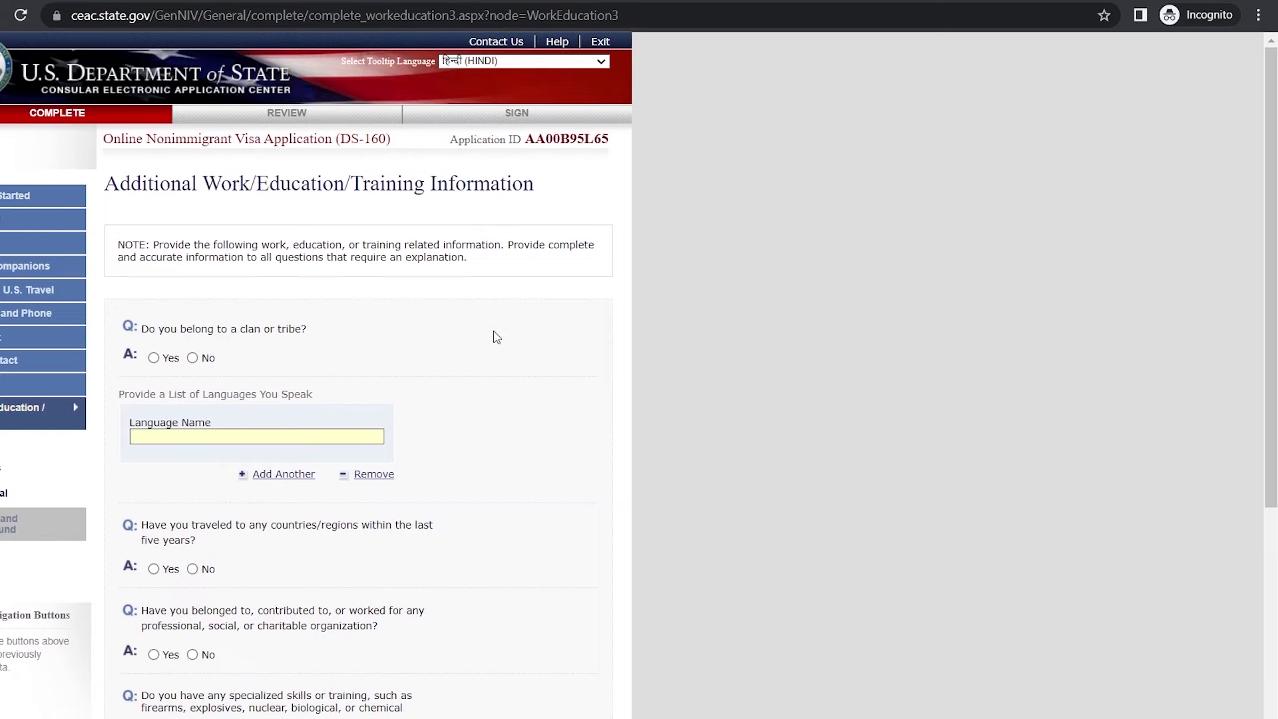
Step: Answer No to the clan or tribe question and list ENGLISH as a spoken language
{"action": "scroll", "coordinate": [496, 337], "scroll_direction": "down", "scroll_amount": 4}
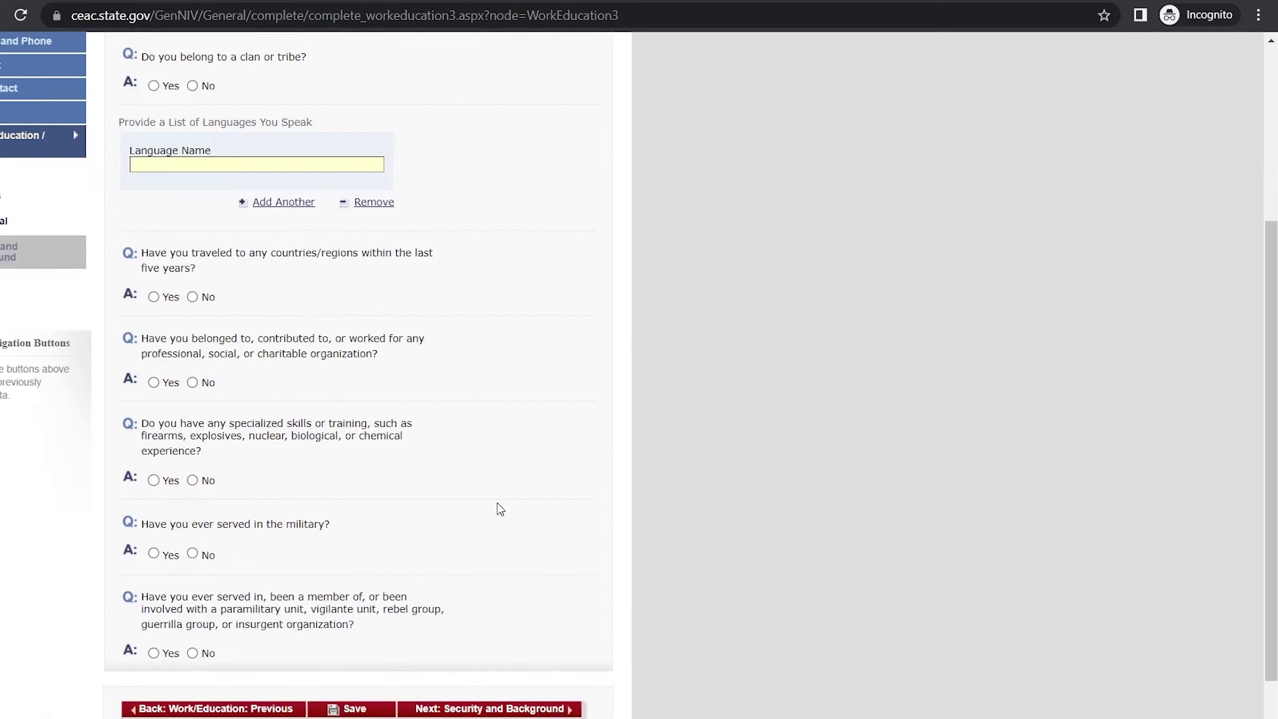
{"action": "scroll", "coordinate": [501, 509], "scroll_direction": "up", "scroll_amount": 1}
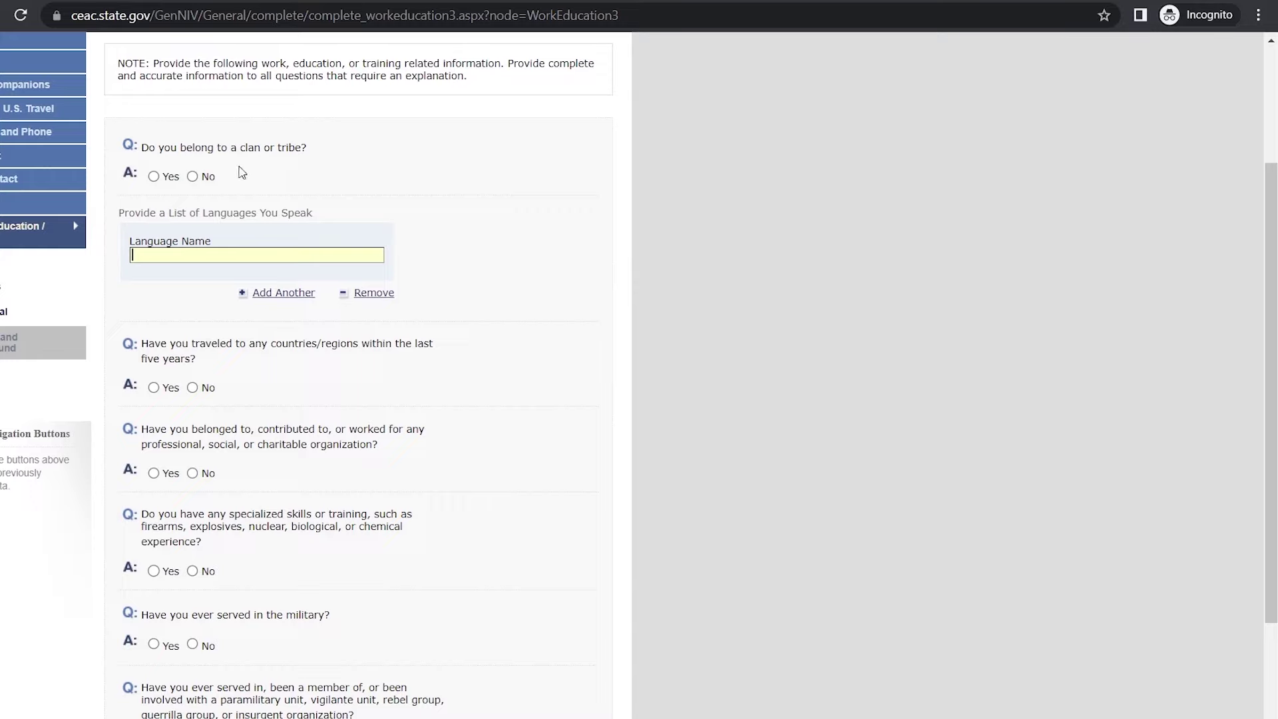
{"action": "left_click", "coordinate": [194, 177]}
{"action": "left_click", "coordinate": [292, 258]}
{"action": "type", "text": "ENGLISH"}
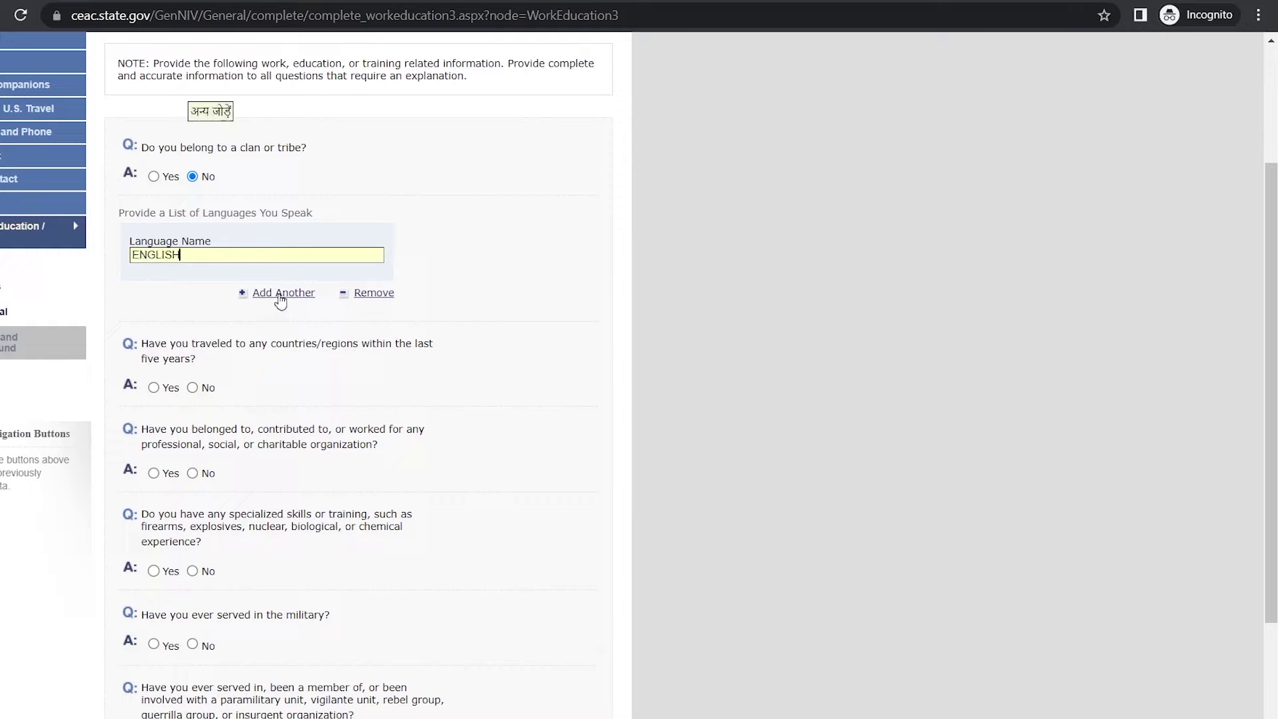
Step: Answer No to the travel question, save, and advance to Security and Background
{"action": "scroll", "coordinate": [280, 301], "scroll_direction": "down", "scroll_amount": 2}
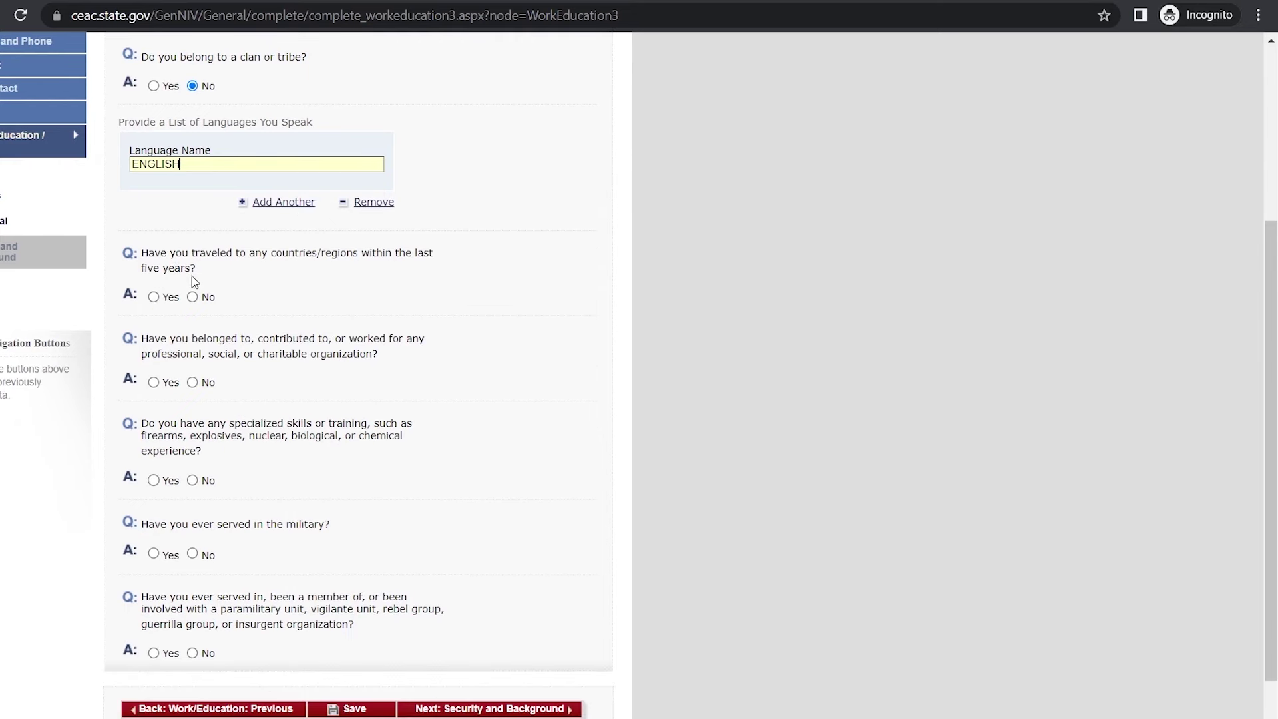
{"action": "left_click", "coordinate": [192, 297]}
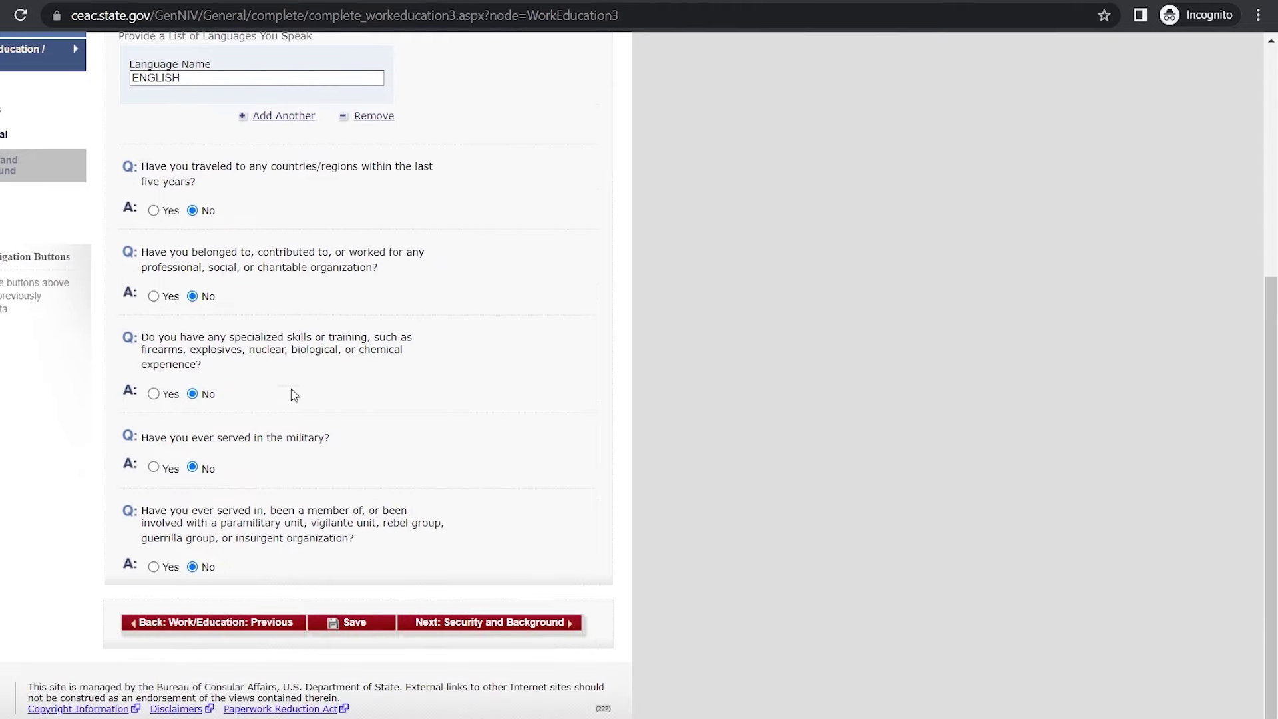
{"action": "left_click", "coordinate": [346, 625]}
{"action": "left_click", "coordinate": [273, 349]}
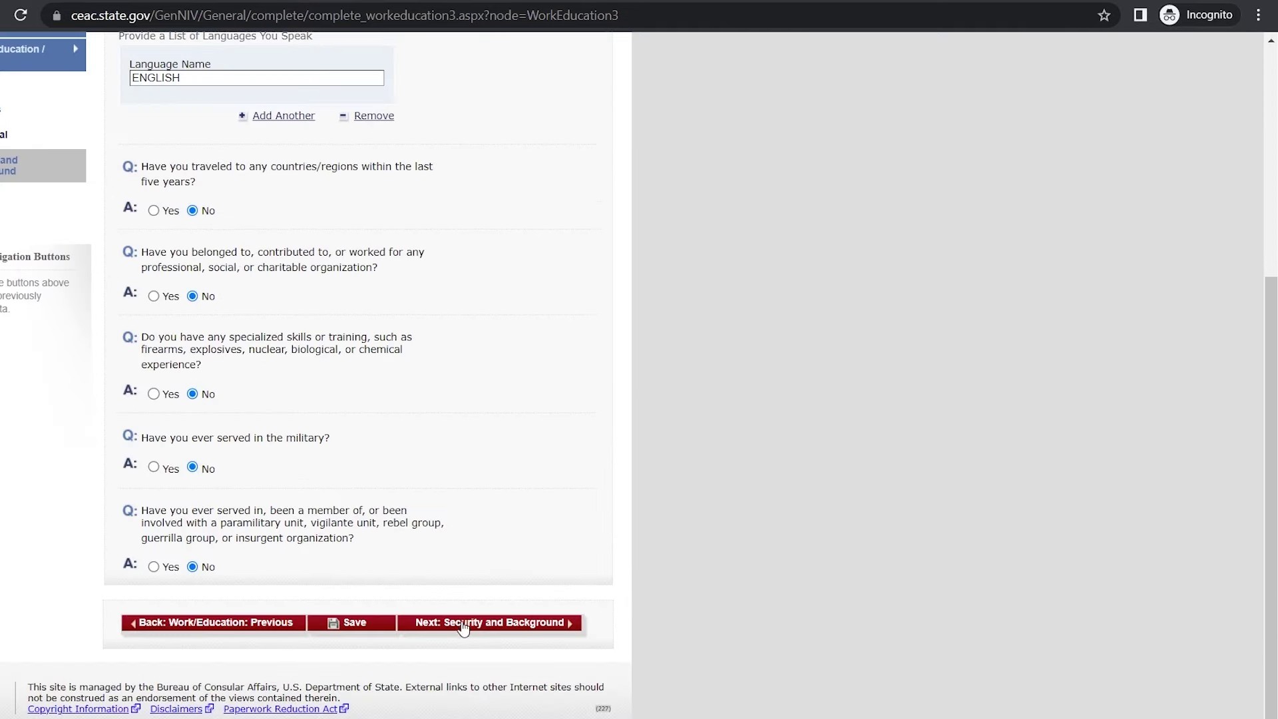
{"action": "left_click", "coordinate": [457, 623]}
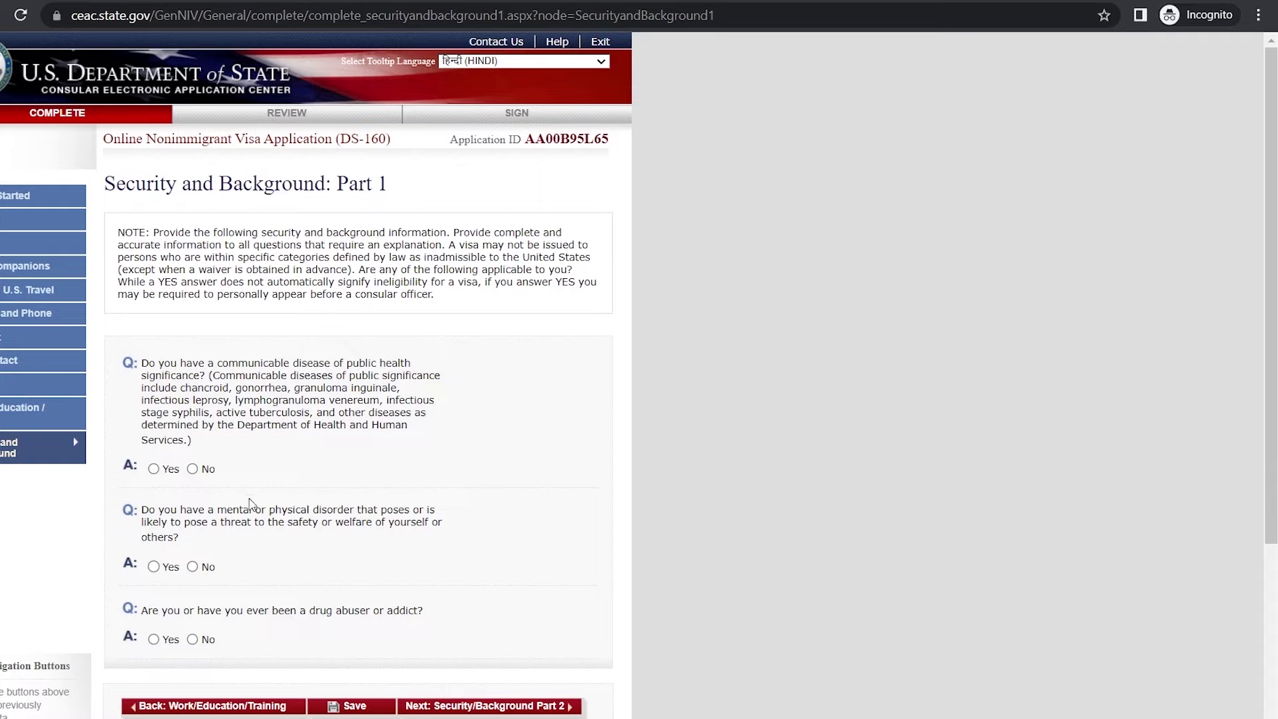
Step: Answer No to the communicable disease, mental disorder and drug abuse questions, then save Part 1
{"action": "left_click", "coordinate": [192, 470]}
{"action": "left_click", "coordinate": [193, 566]}
{"action": "left_click", "coordinate": [193, 640]}
{"action": "left_click", "coordinate": [345, 706]}
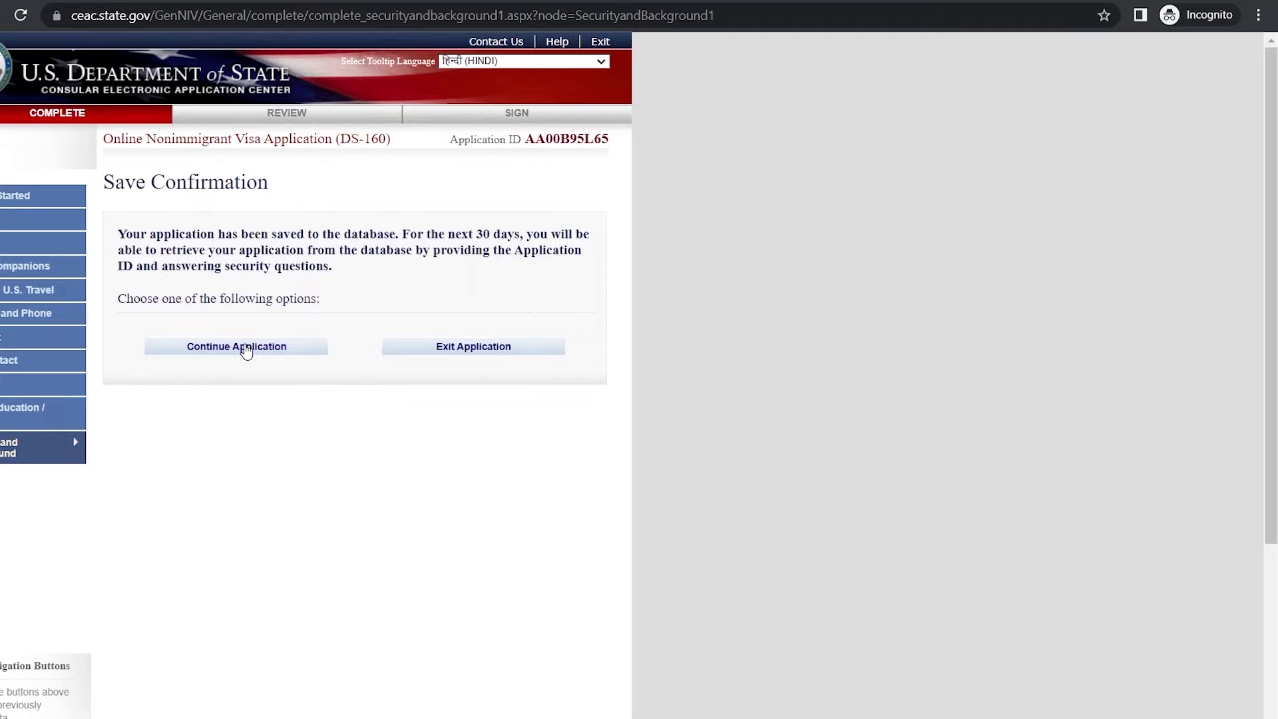
{"action": "left_click", "coordinate": [246, 347]}
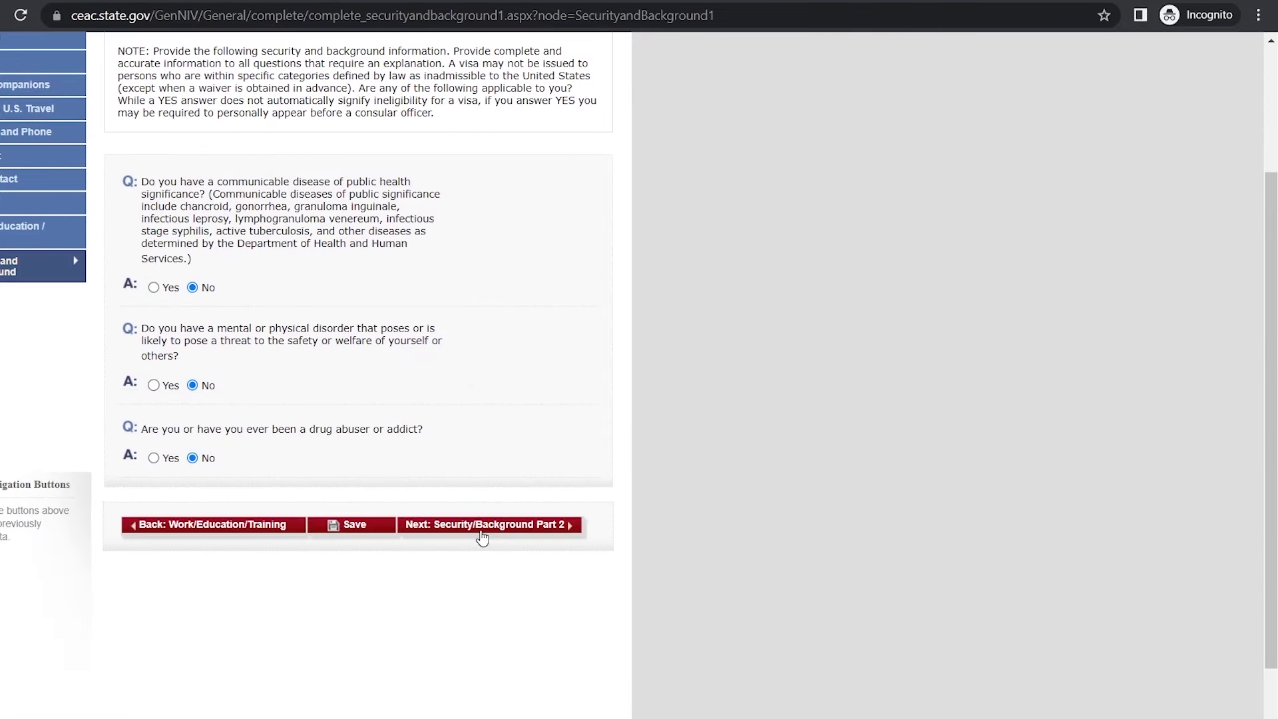
{"action": "left_click", "coordinate": [482, 526]}
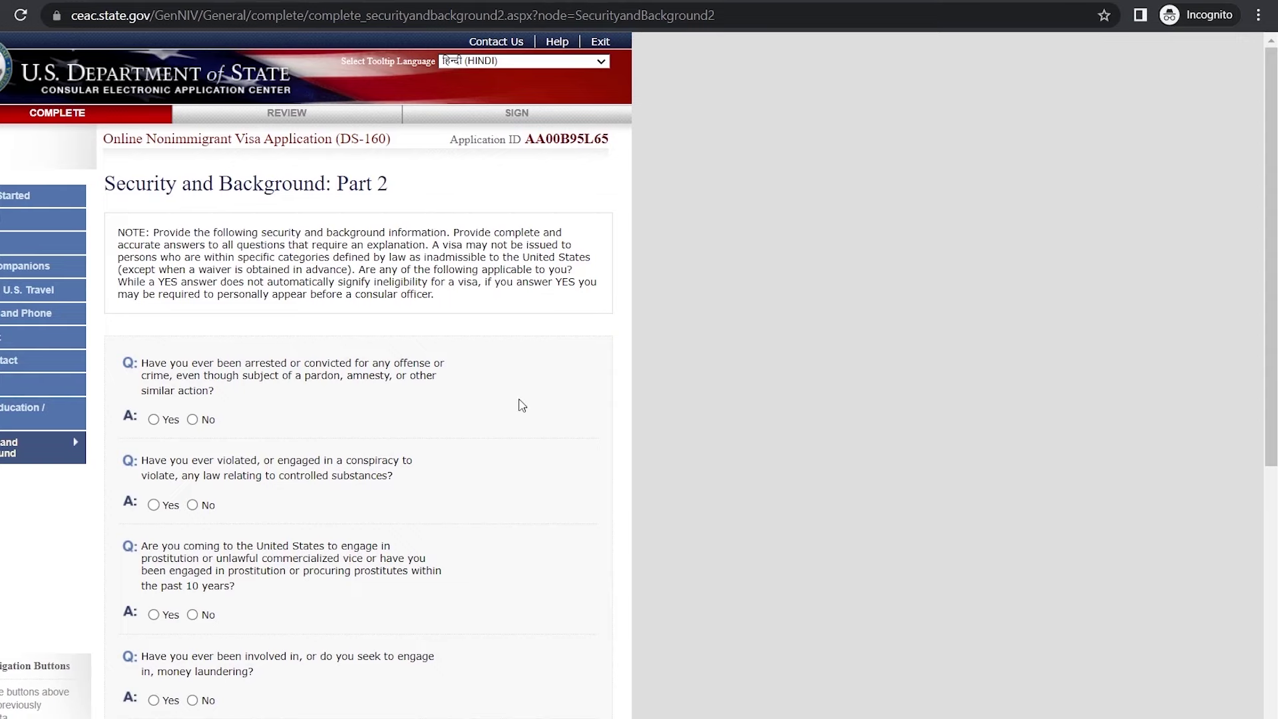
Step: Save the Part 2 security answers and advance to Part 3
{"action": "scroll", "coordinate": [519, 402], "scroll_direction": "down", "scroll_amount": 4}
{"action": "scroll", "coordinate": [346, 516], "scroll_direction": "up", "scroll_amount": 1}
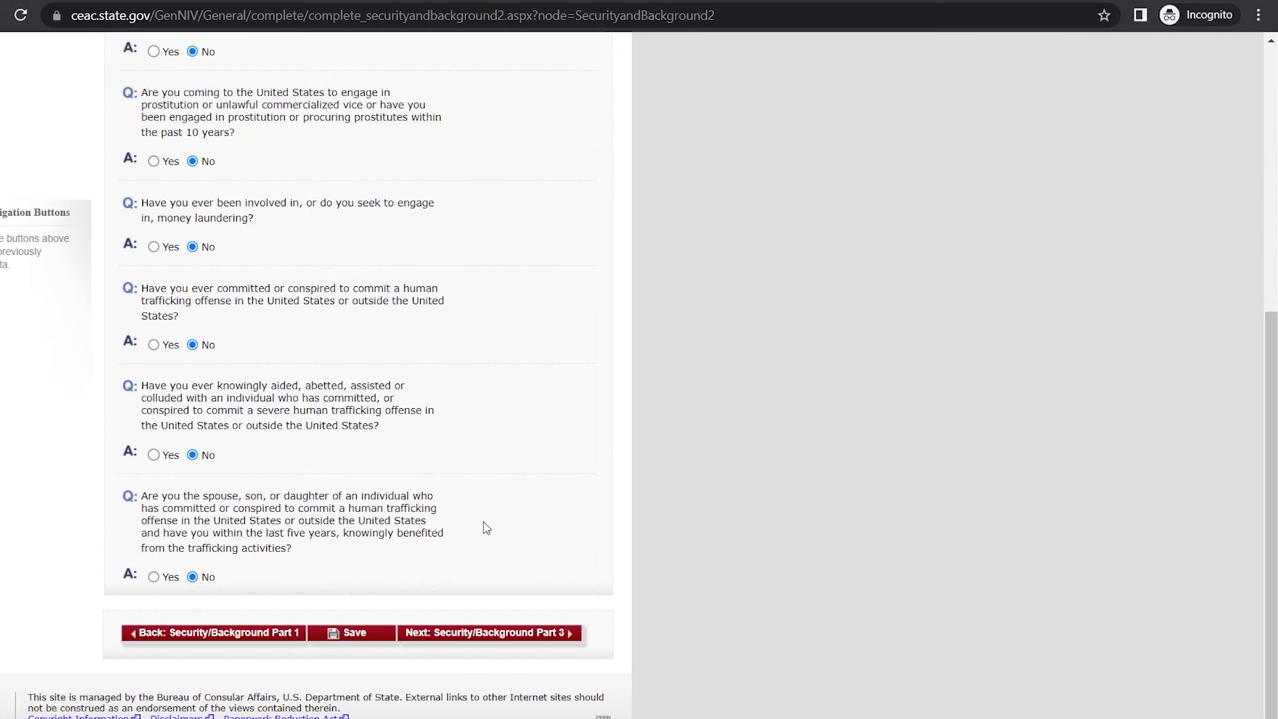
{"action": "left_click", "coordinate": [360, 634]}
{"action": "left_click", "coordinate": [251, 359]}
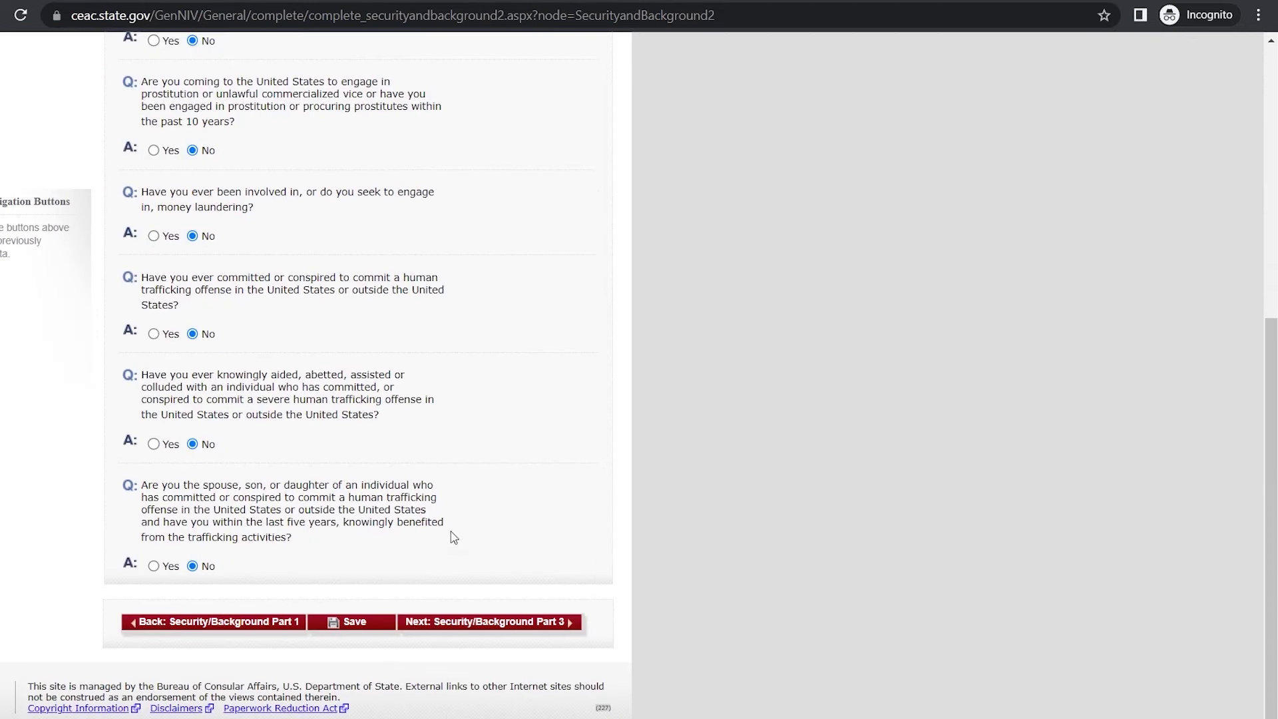
{"action": "left_click", "coordinate": [465, 625]}
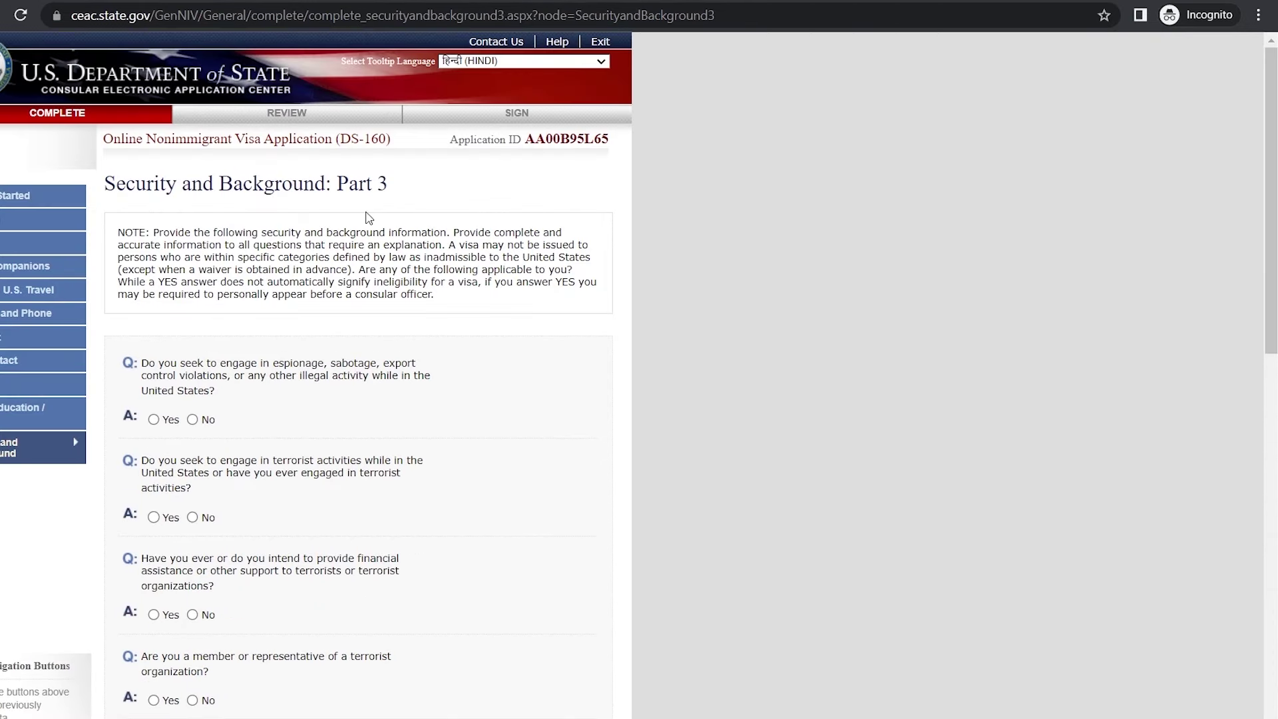
Step: Save the Part 3 security answers as No and advance to Part 4
{"action": "scroll", "coordinate": [382, 185], "scroll_direction": "down", "scroll_amount": 3}
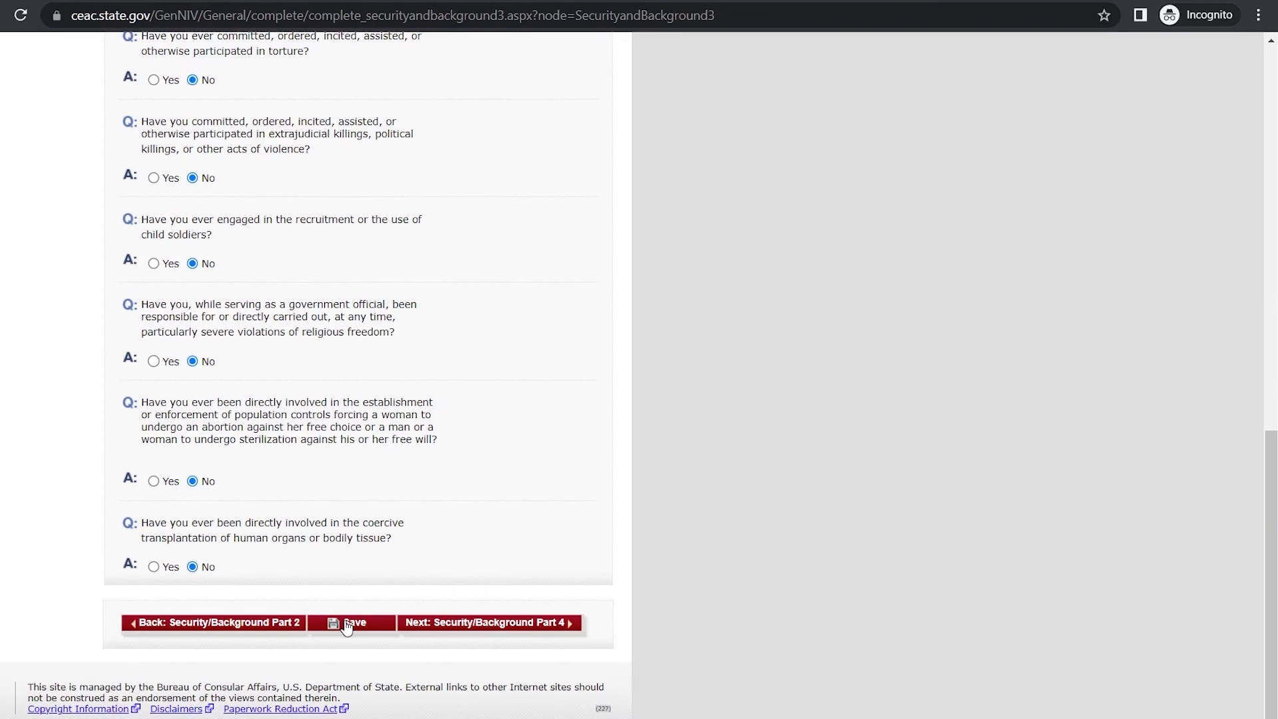
{"action": "left_click", "coordinate": [346, 626]}
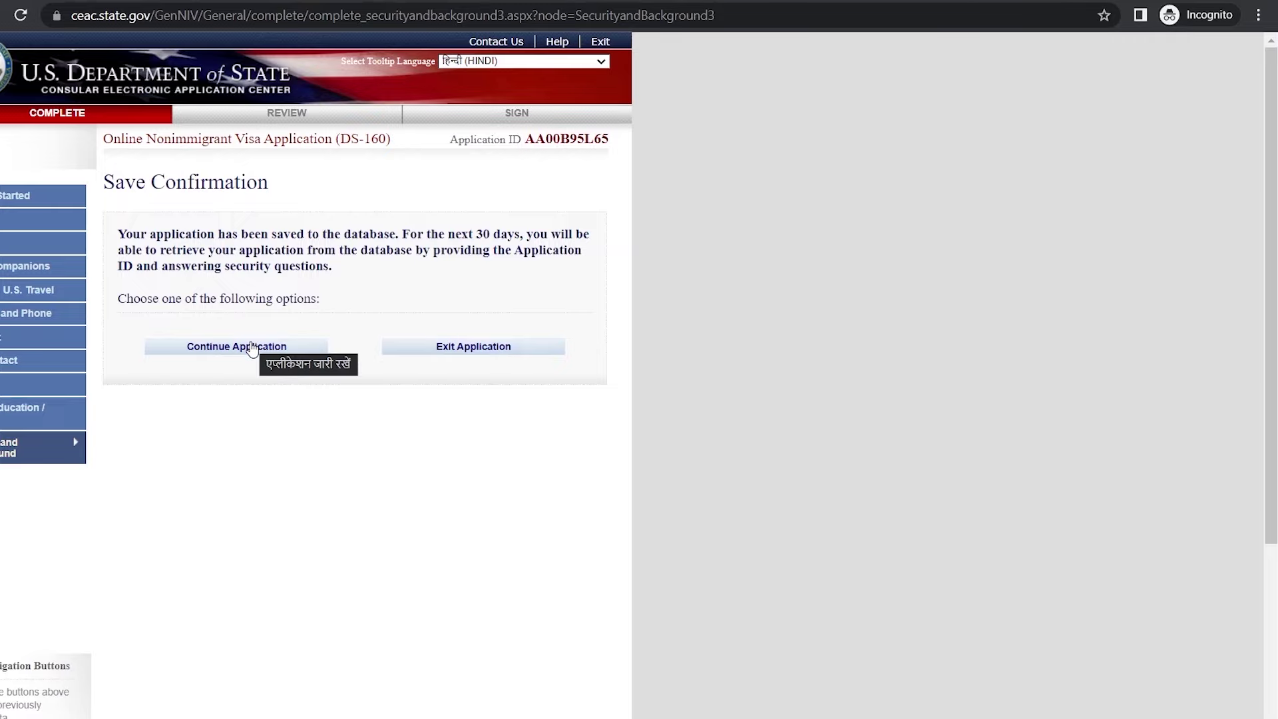
{"action": "left_click", "coordinate": [248, 343]}
{"action": "left_click", "coordinate": [479, 626]}
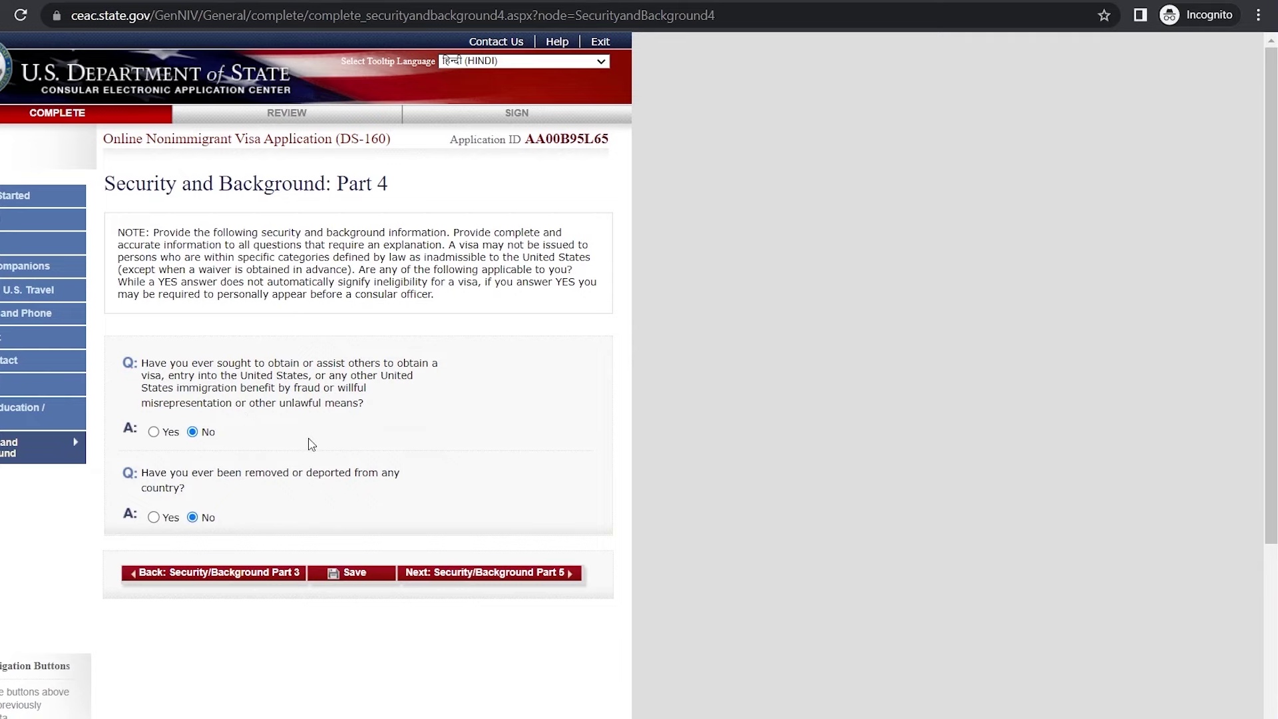
Step: Save Parts 4 and 5 with all No answers and proceed to the review
{"action": "scroll", "coordinate": [308, 442], "scroll_direction": "down", "scroll_amount": 2}
{"action": "left_click", "coordinate": [352, 481]}
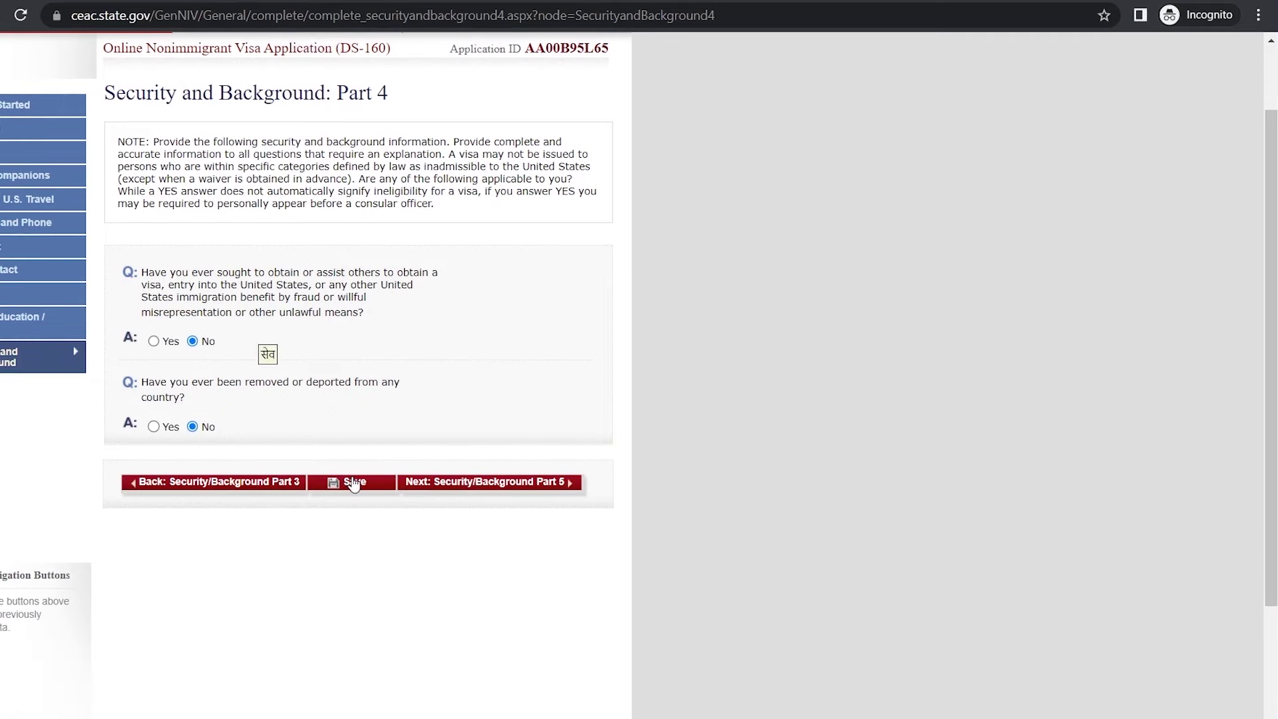
{"action": "left_click", "coordinate": [240, 348]}
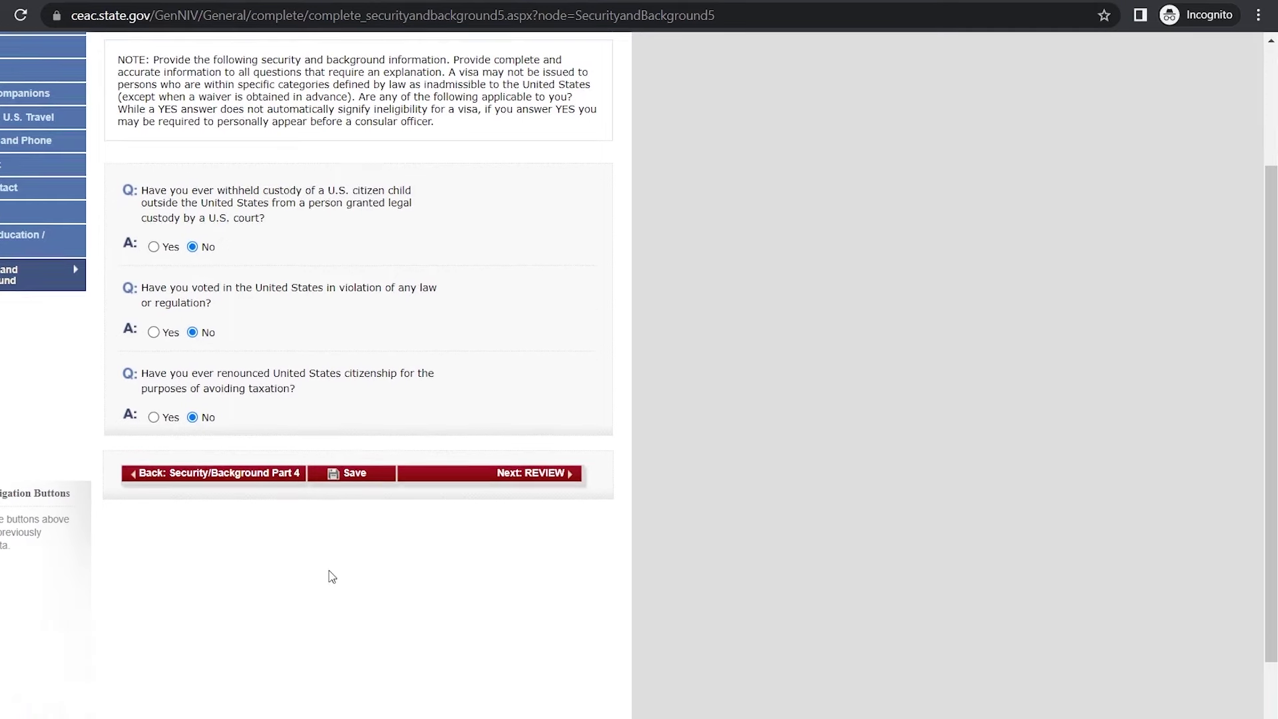
{"action": "scroll", "coordinate": [328, 577], "scroll_direction": "down", "scroll_amount": 2}
{"action": "left_click", "coordinate": [358, 376]}
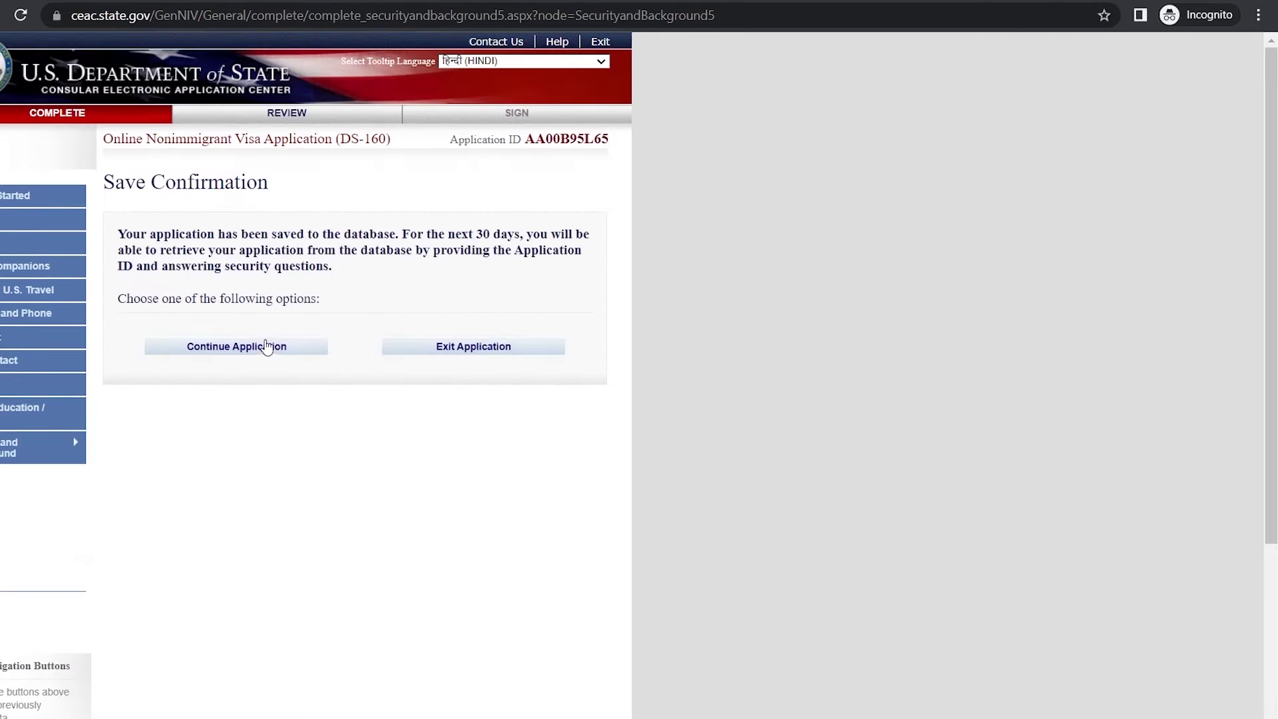
{"action": "left_click", "coordinate": [262, 356]}
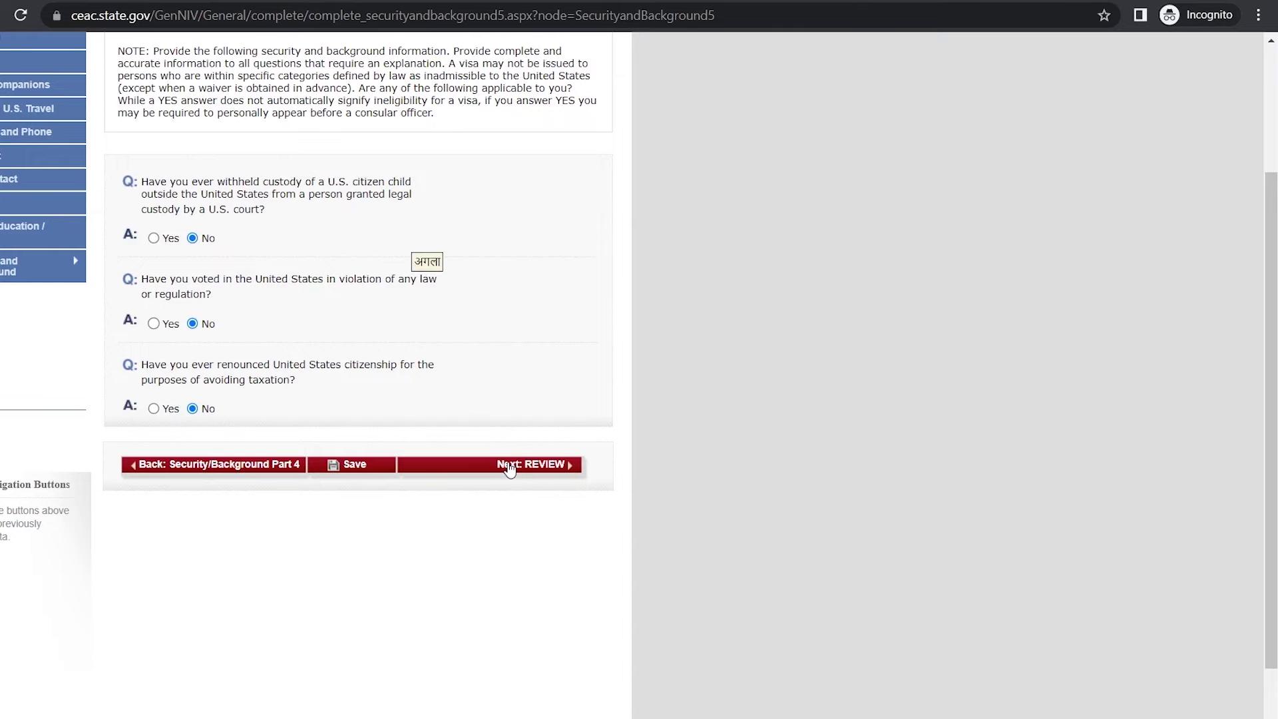
{"action": "left_click", "coordinate": [509, 466]}
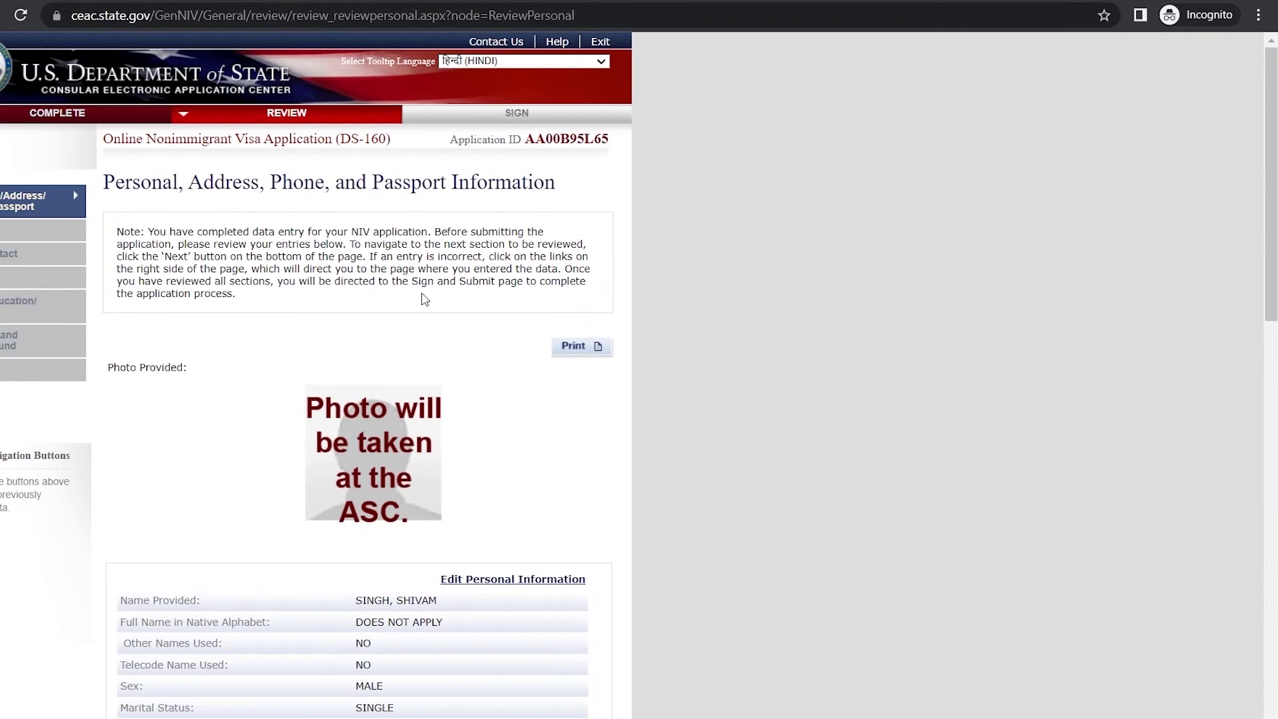
Step: Look over the personal information review, then pass the travel review to reach Sign and Submit
{"action": "scroll", "coordinate": [497, 445], "scroll_direction": "down", "scroll_amount": 3}
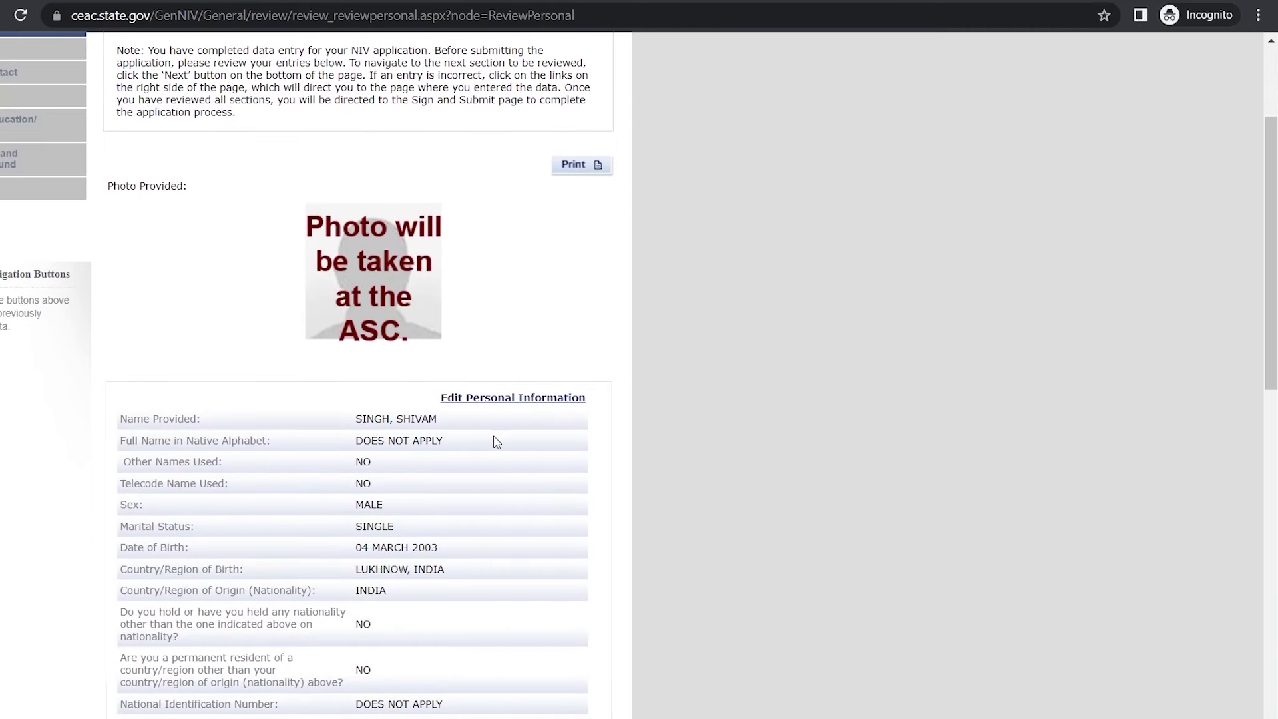
{"action": "mouse_move", "coordinate": [470, 406]}
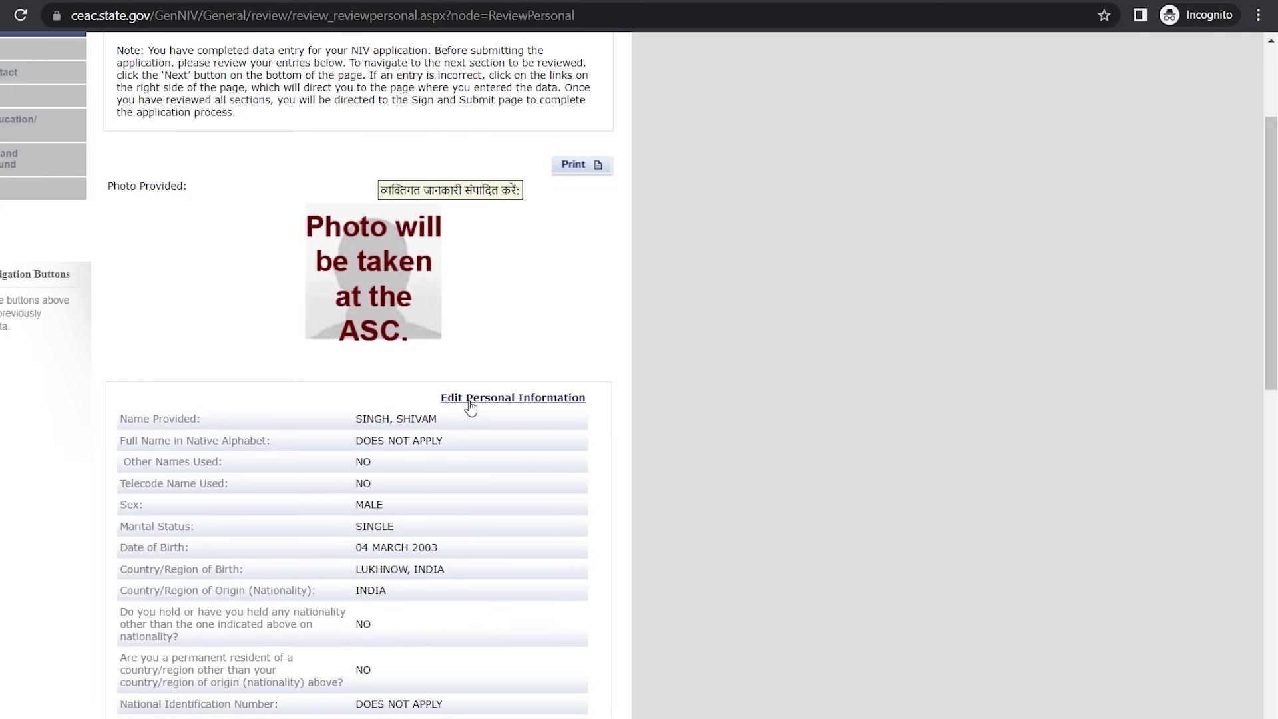
{"action": "scroll", "coordinate": [460, 508], "scroll_direction": "down", "scroll_amount": 15}
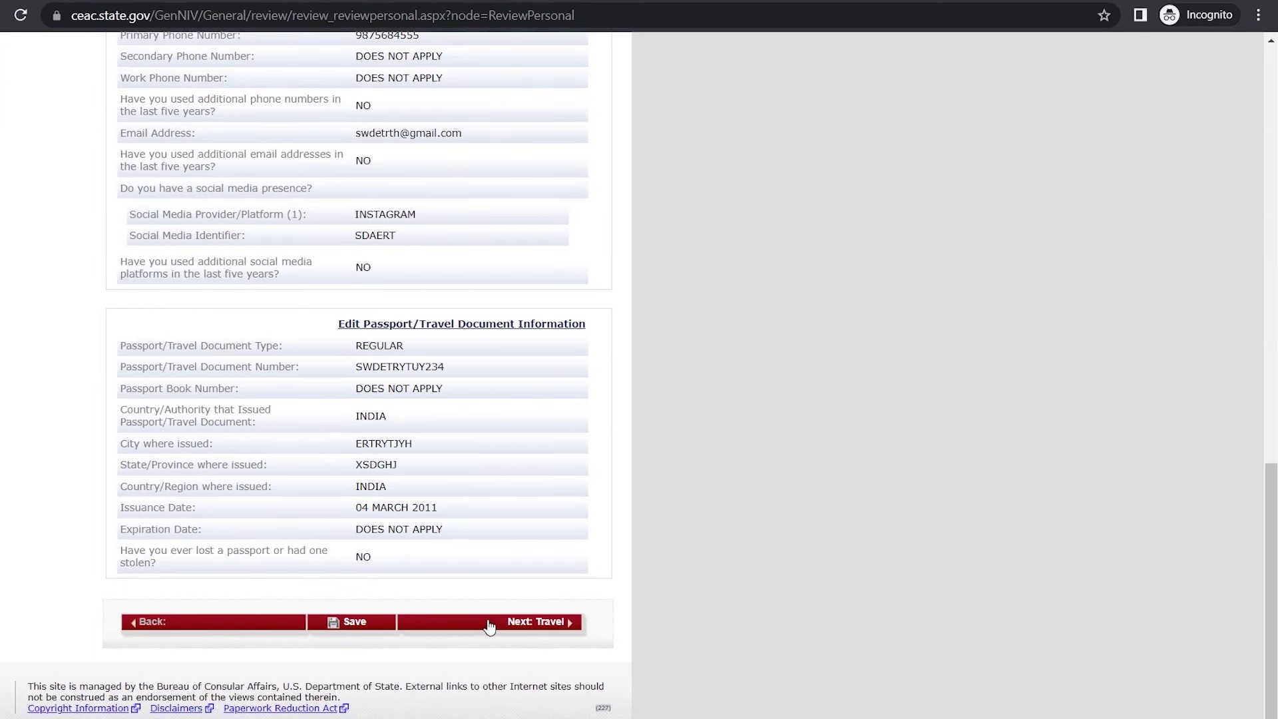
{"action": "left_click", "coordinate": [489, 626]}
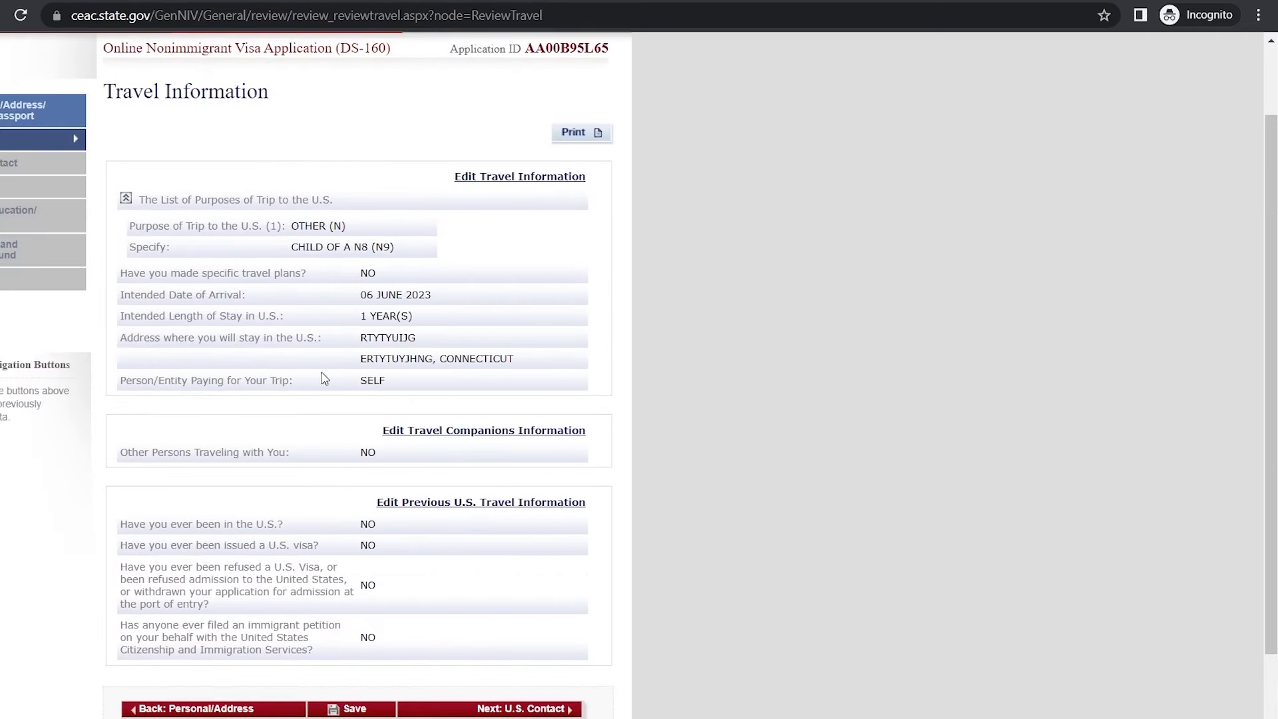
{"action": "left_click", "coordinate": [516, 711]}
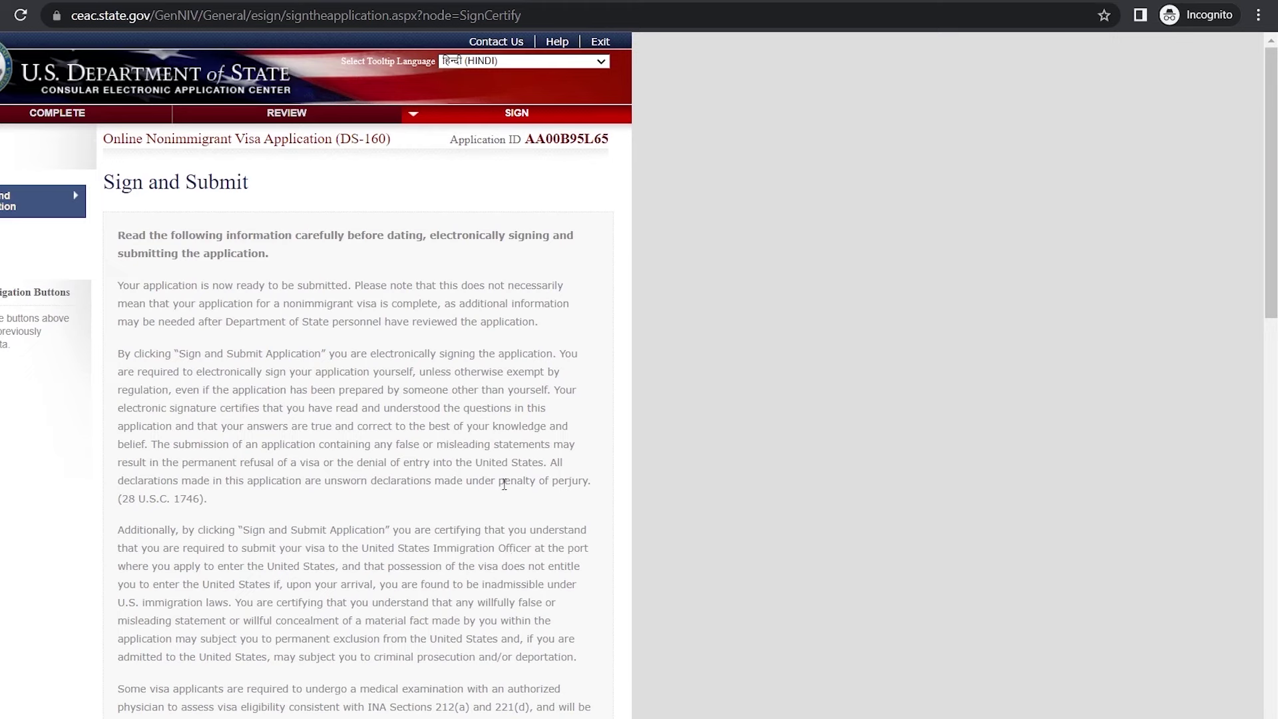
Step: Answer No to whether anyone assisted with the application, then electronically sign and submit it
{"action": "scroll", "coordinate": [505, 486], "scroll_direction": "down", "scroll_amount": 18}
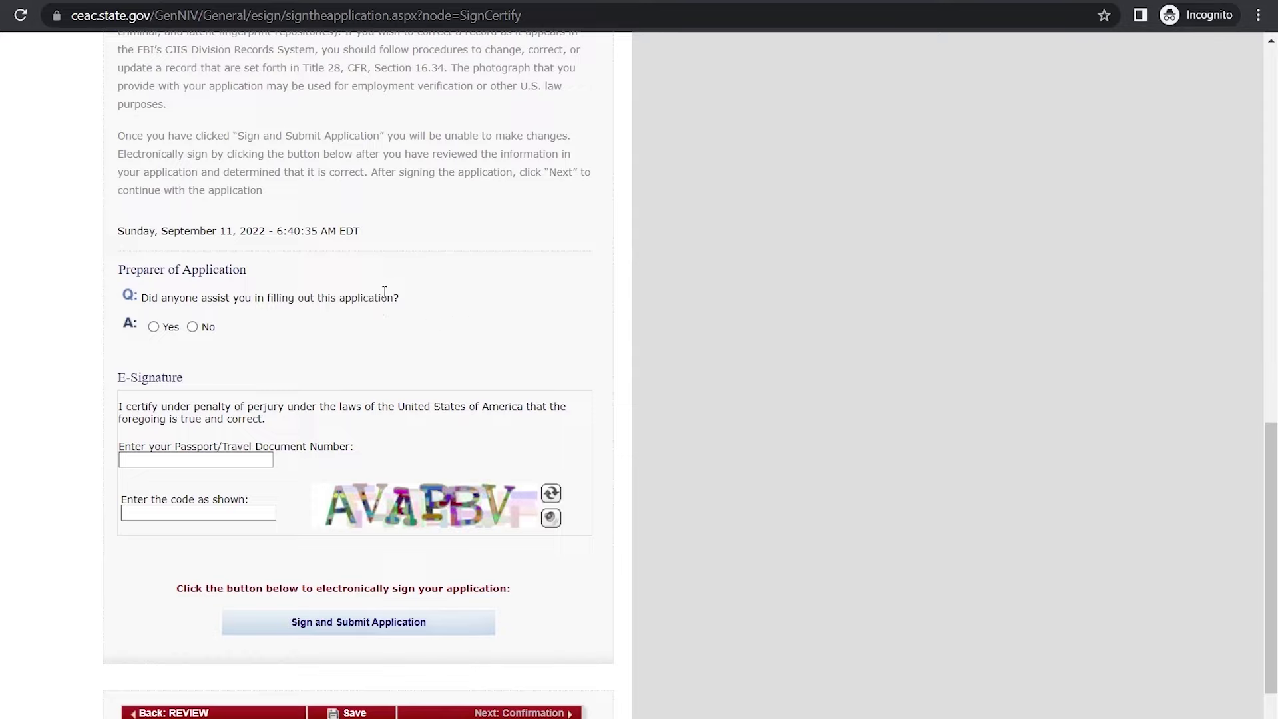
{"action": "left_click", "coordinate": [192, 327]}
{"action": "scroll", "coordinate": [145, 352], "scroll_direction": "down", "scroll_amount": 2}
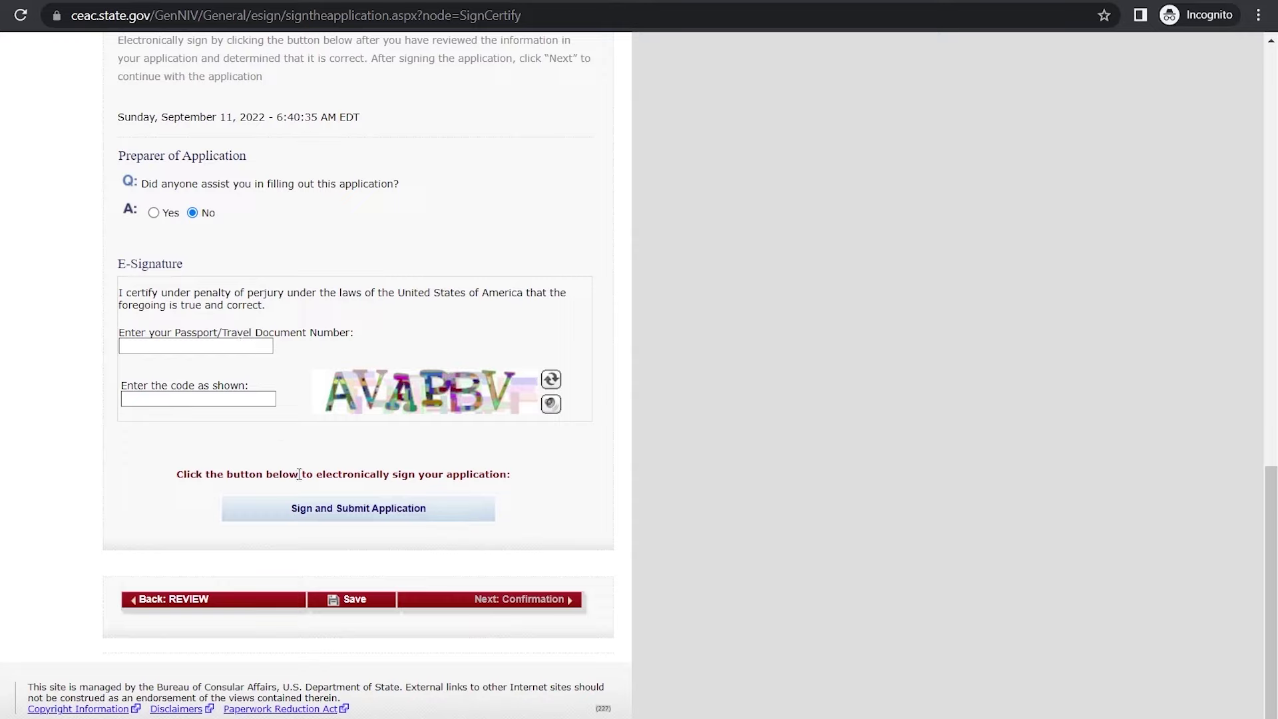
{"action": "left_click", "coordinate": [322, 509]}
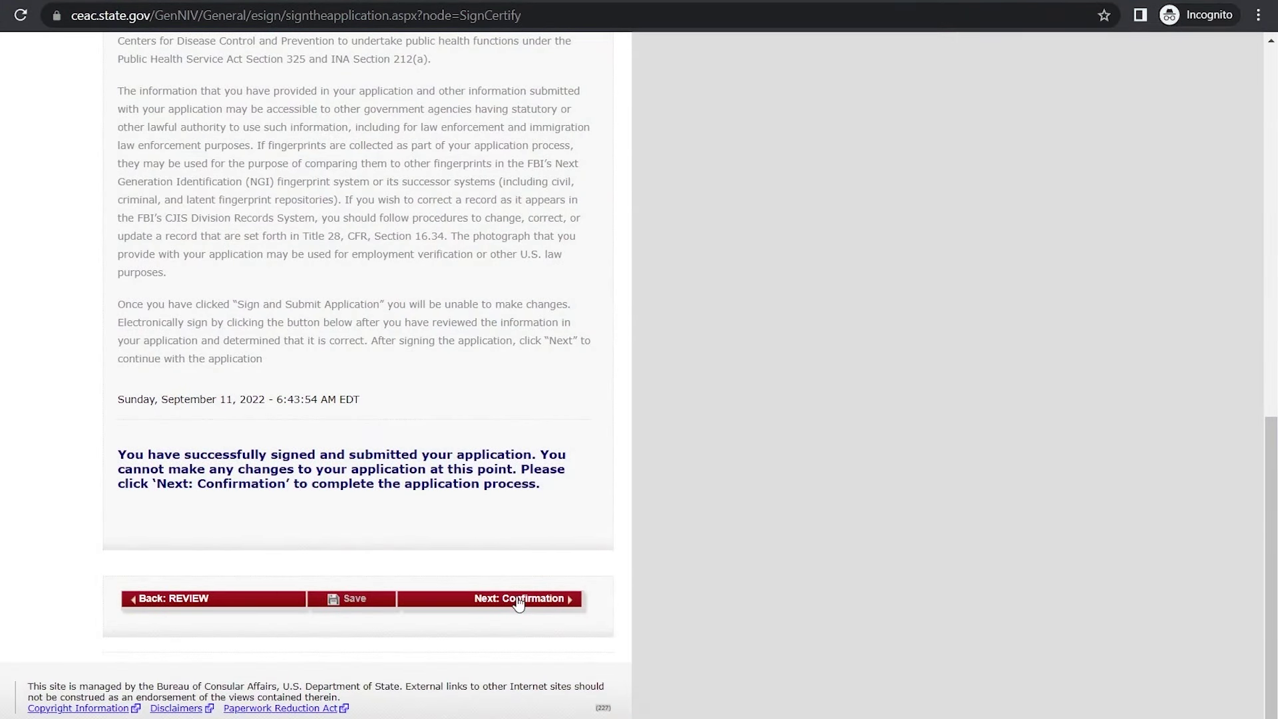
Step: Show the Confirmation page with its barcode, confirmation number and New Delhi embassy
{"action": "left_click", "coordinate": [555, 599]}
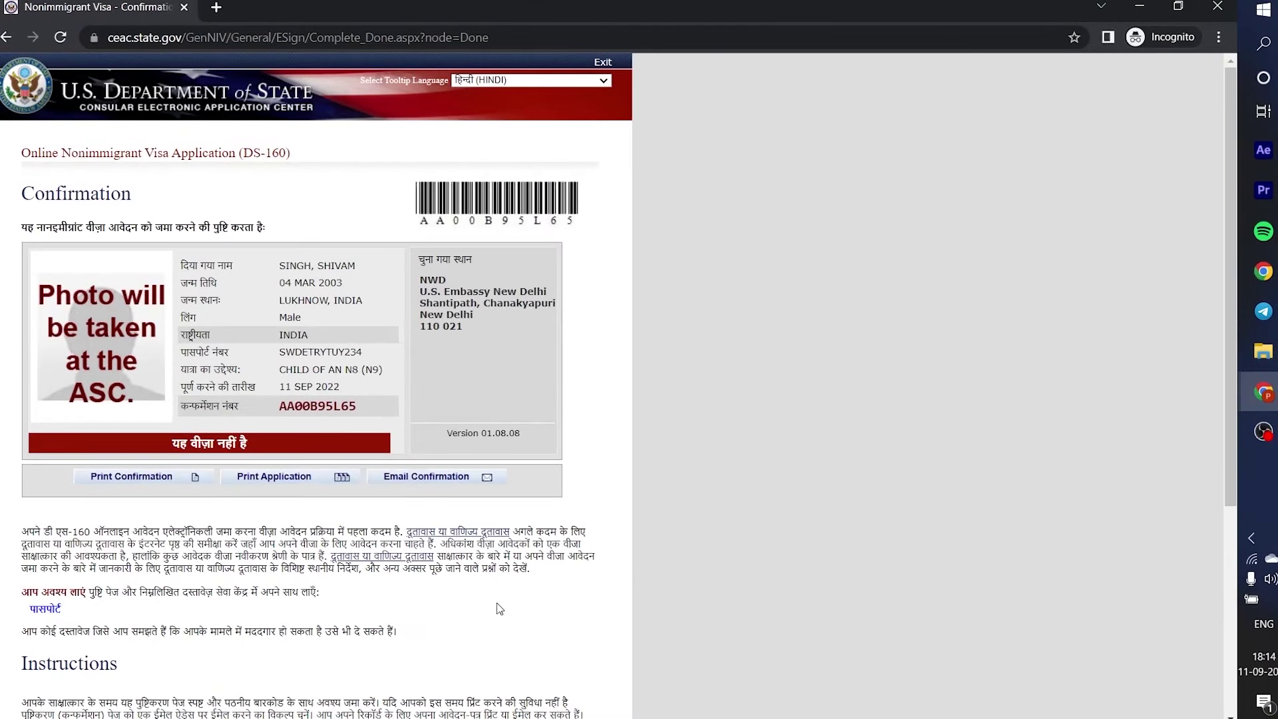